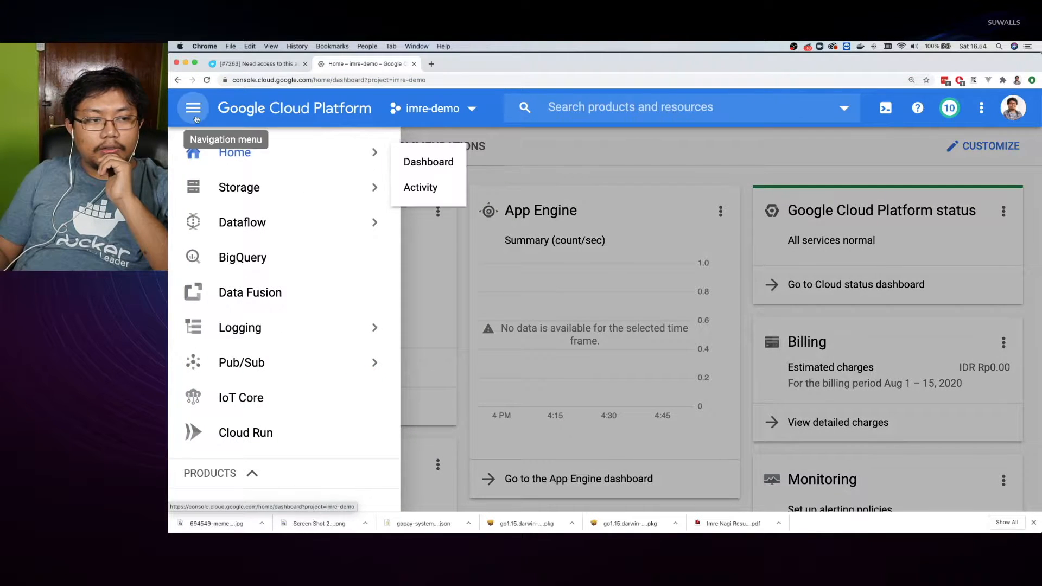
Step: Open the VM instances page of Compute Engine for the imre-demo project
scroll(233, 215, "down", 8)
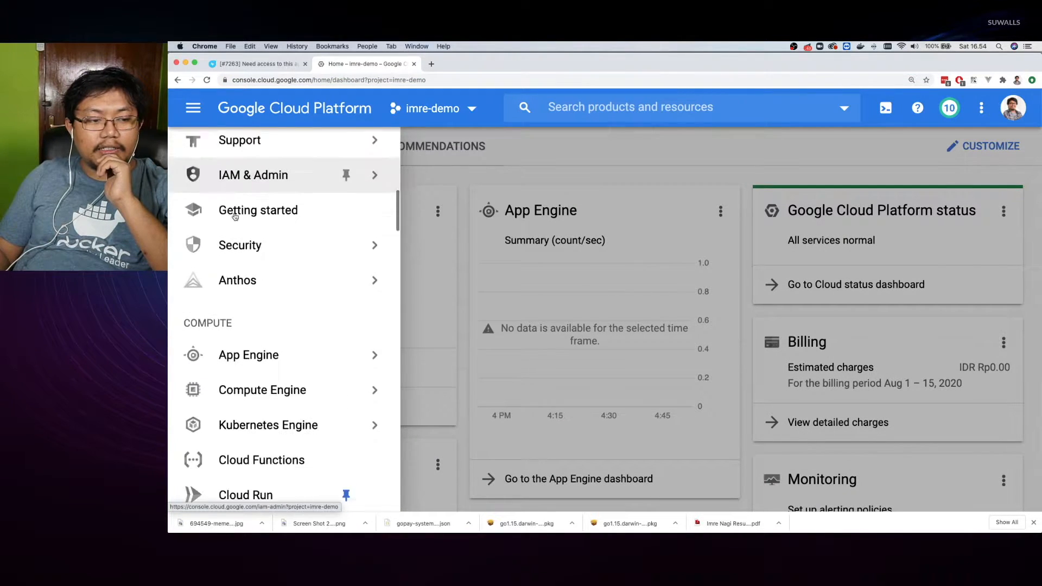
scroll(235, 217, "down", 3)
mouse_move(358, 318)
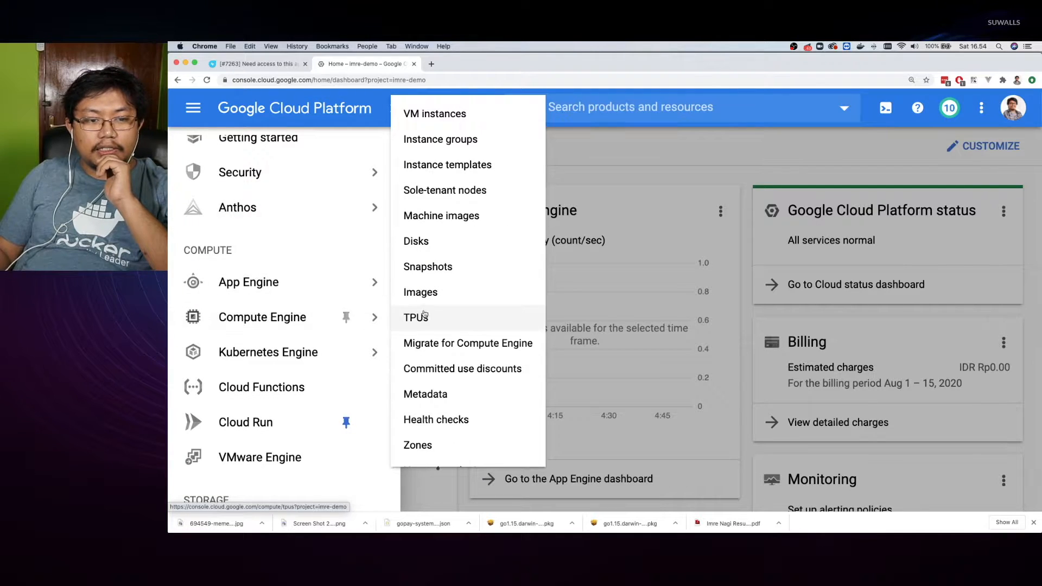
left_click(454, 120)
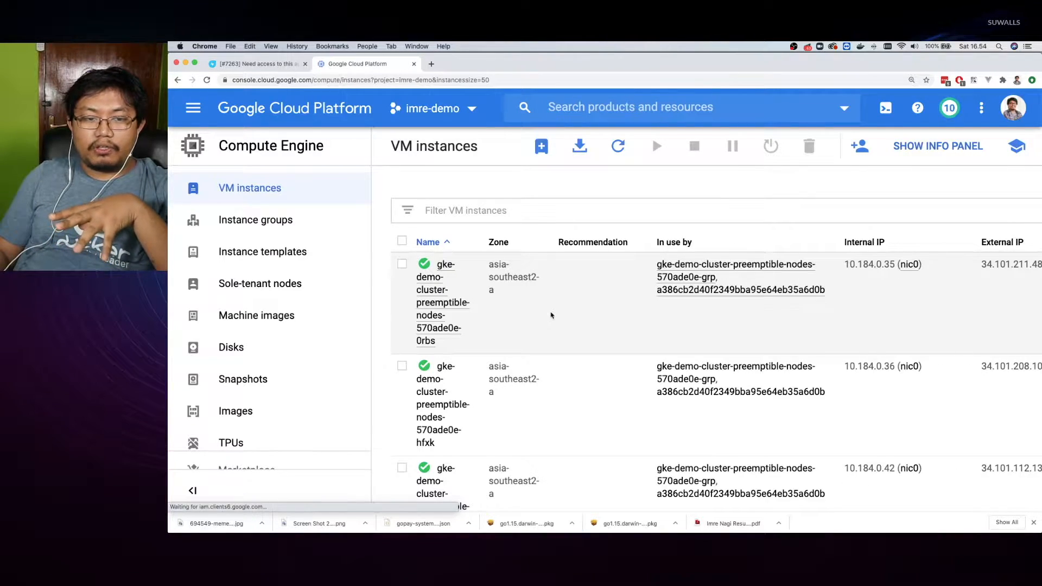
Step: Look over the existing VM instances and start creating a new instance
scroll(551, 315, "down", 3)
scroll(550, 315, "down", 3)
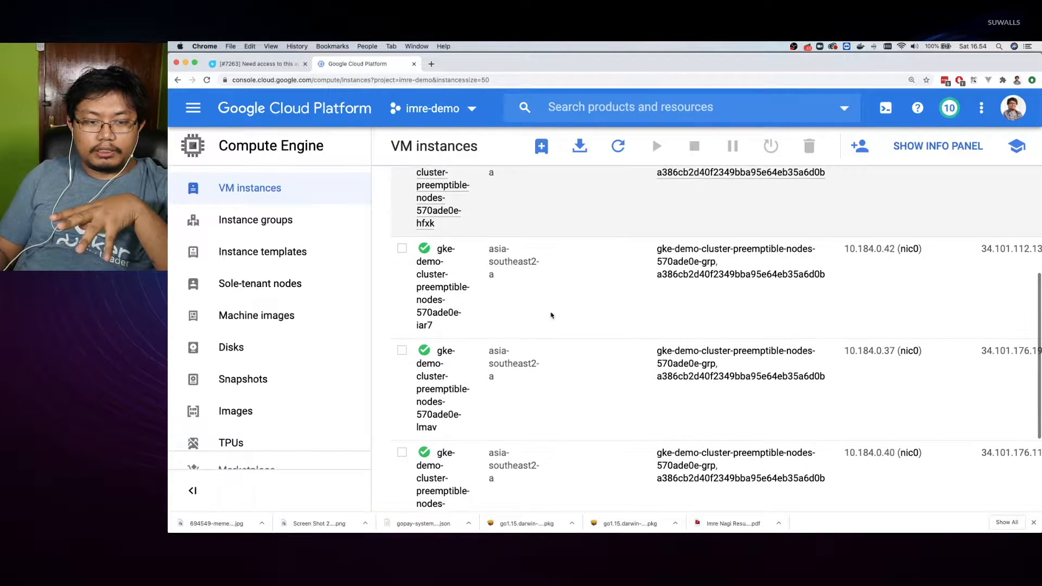
scroll(434, 332, "down", 3)
scroll(465, 335, "down", 1)
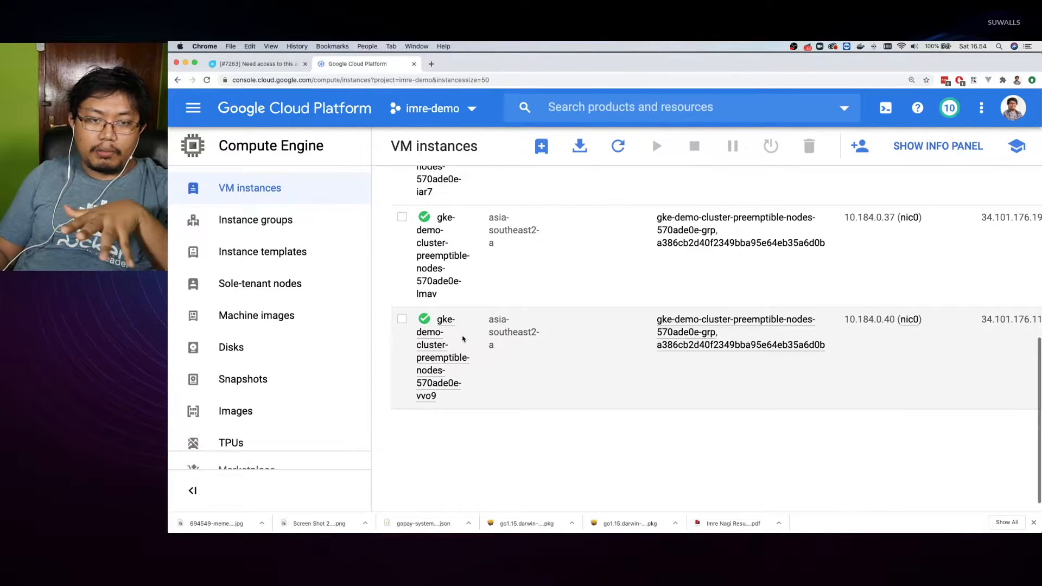
key("super+minus")
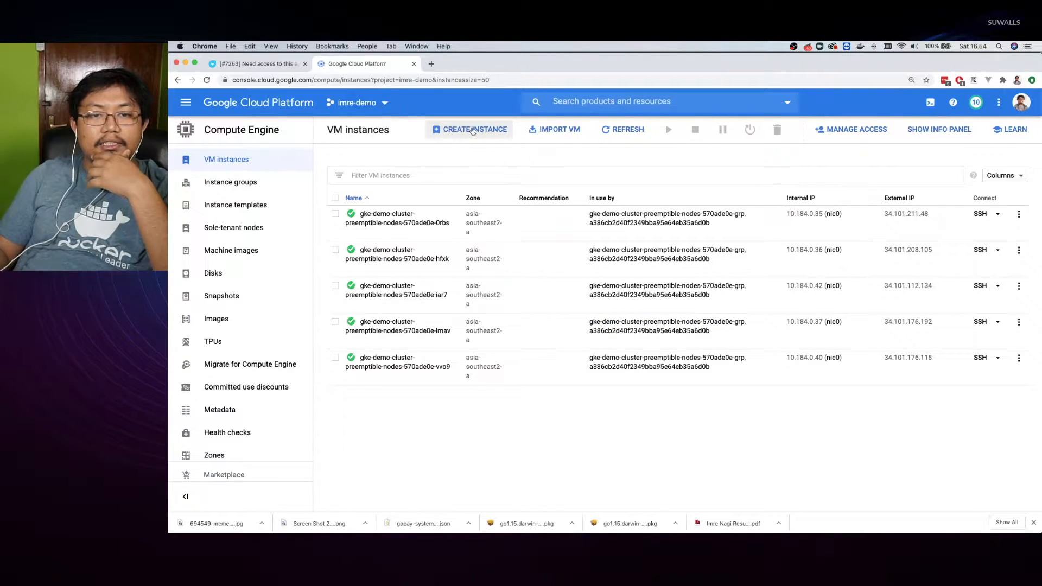
left_click(473, 130)
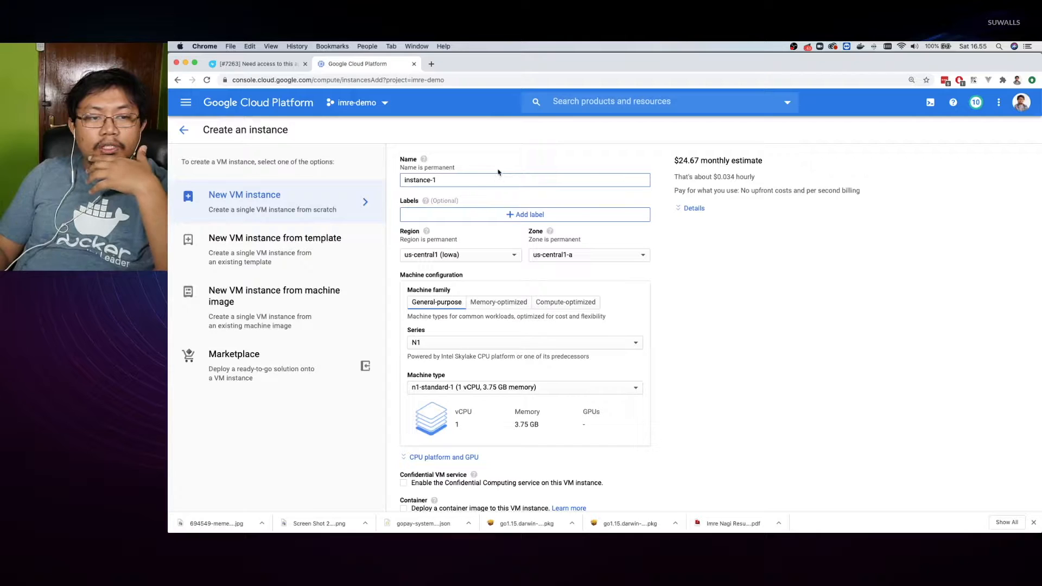
Step: Name the new VM instance vm-testing
triple_click(444, 179)
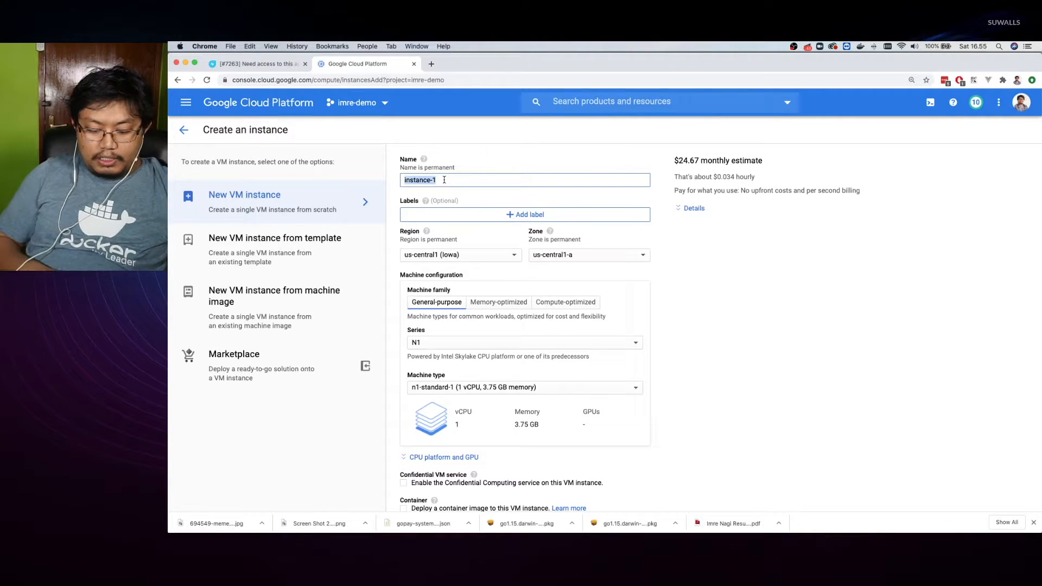
type("vm testing")
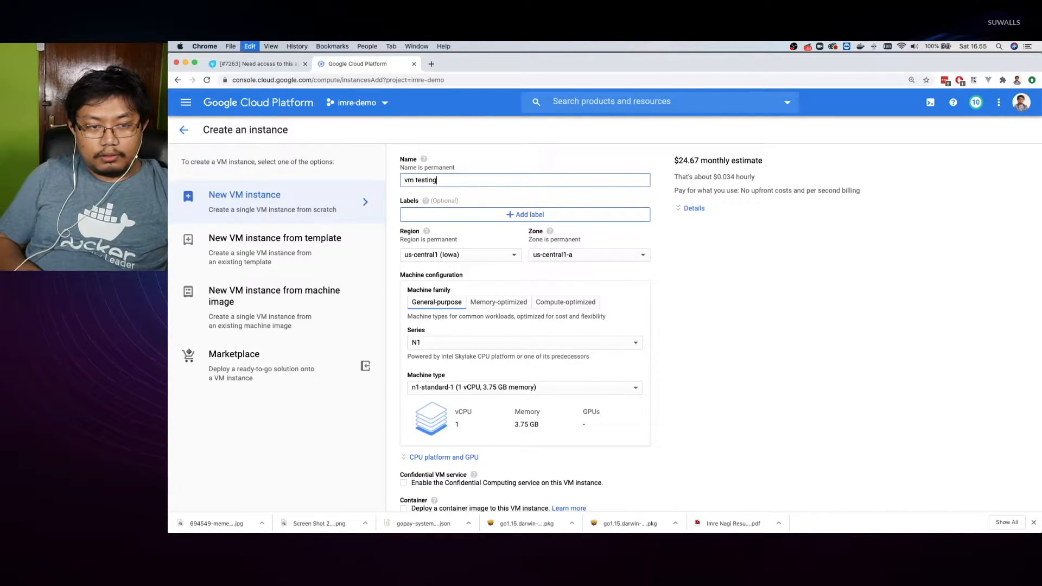
key("BackSpace")
key("BackSpace")
key("BackSpace")
key("BackSpace")
key("BackSpace")
key("BackSpace")
key("BackSpace")
key("BackSpace")
key("BackSpace")
key("BackSpace")
type("vm-t")
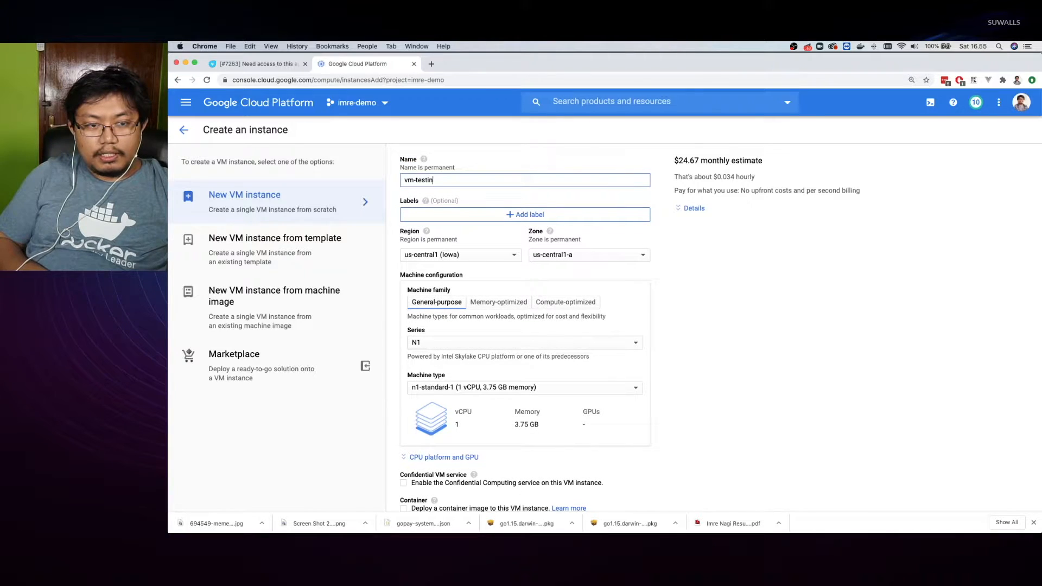
type("esting")
Step: Set the instance's region to asia-southeast2 (Jakarta) and its zone to asia-southeast2-a
scroll(490, 259, "down", 1)
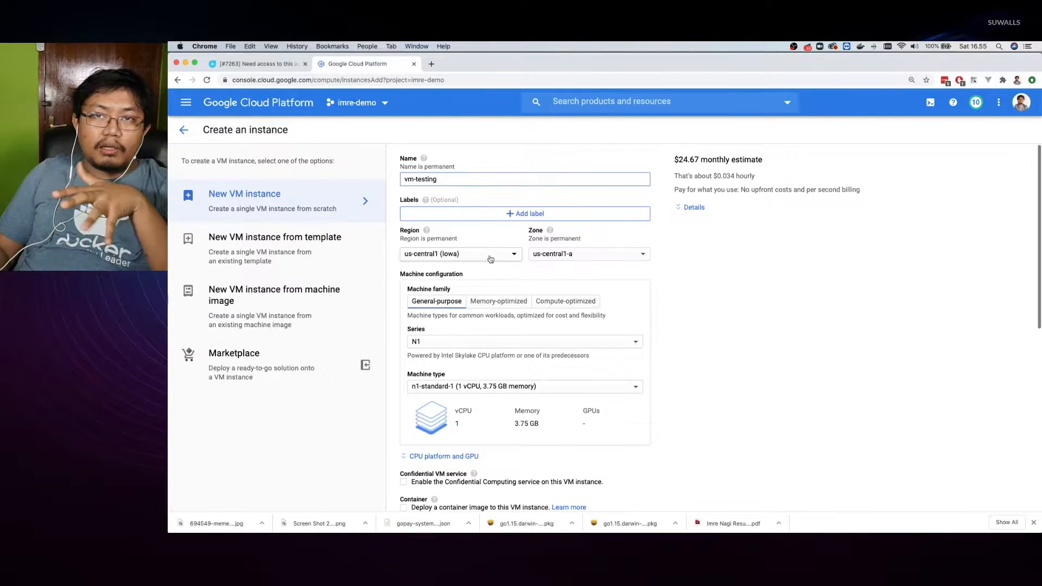
left_click(490, 259)
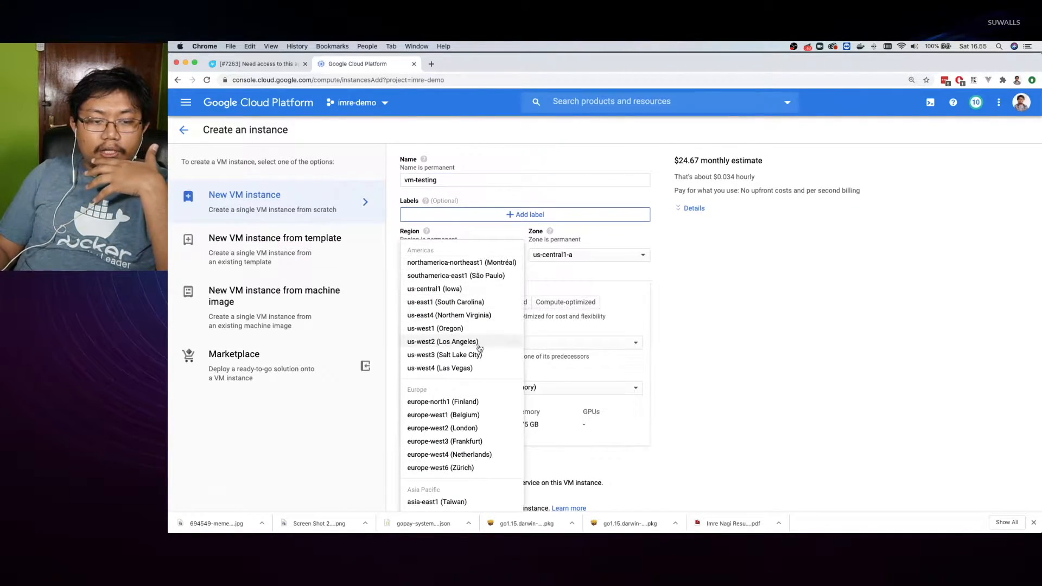
scroll(474, 356, "down", 3)
scroll(474, 358, "down", 2)
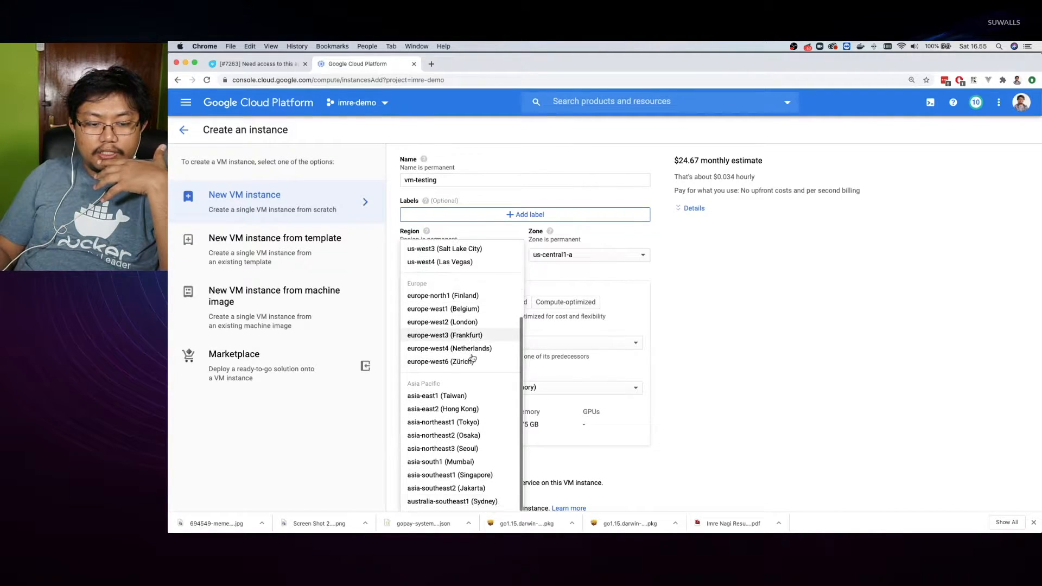
left_click(447, 488)
left_click(589, 255)
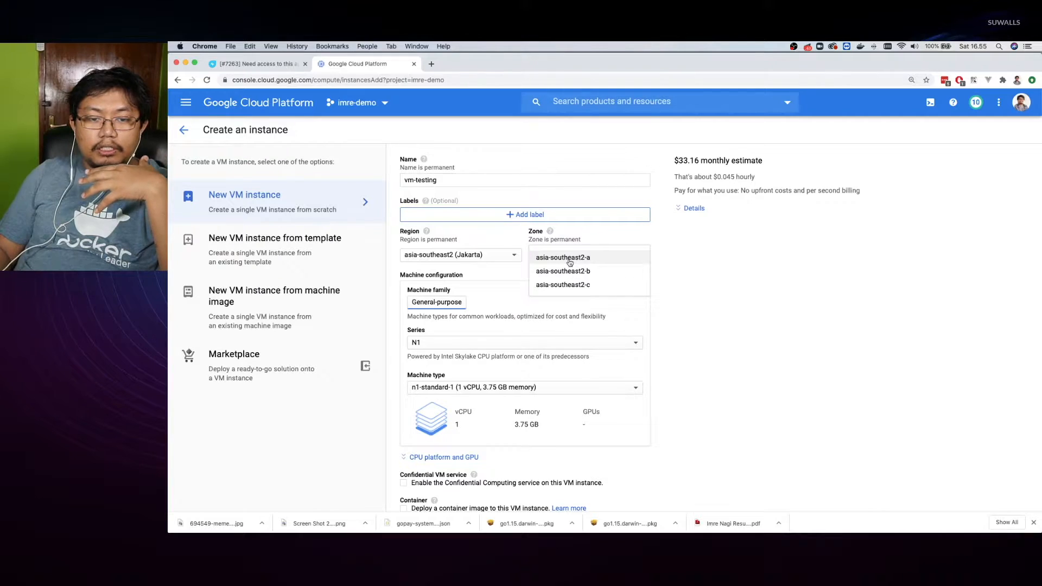
left_click(569, 259)
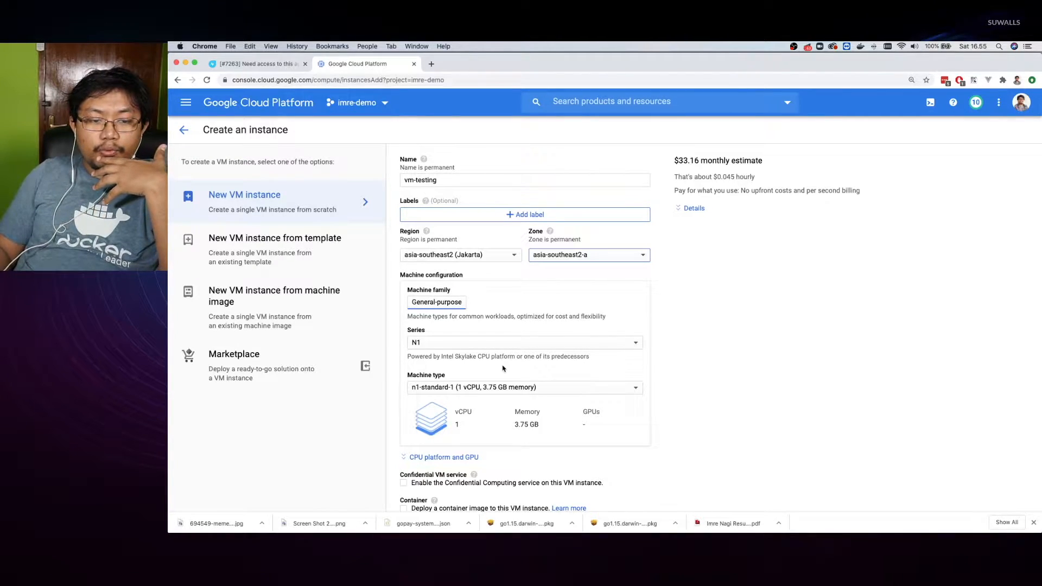
Step: Configure the machine with the N1 series and the shared-core f1-micro type (1 vCPU, 614 MB memory)
left_click(491, 341)
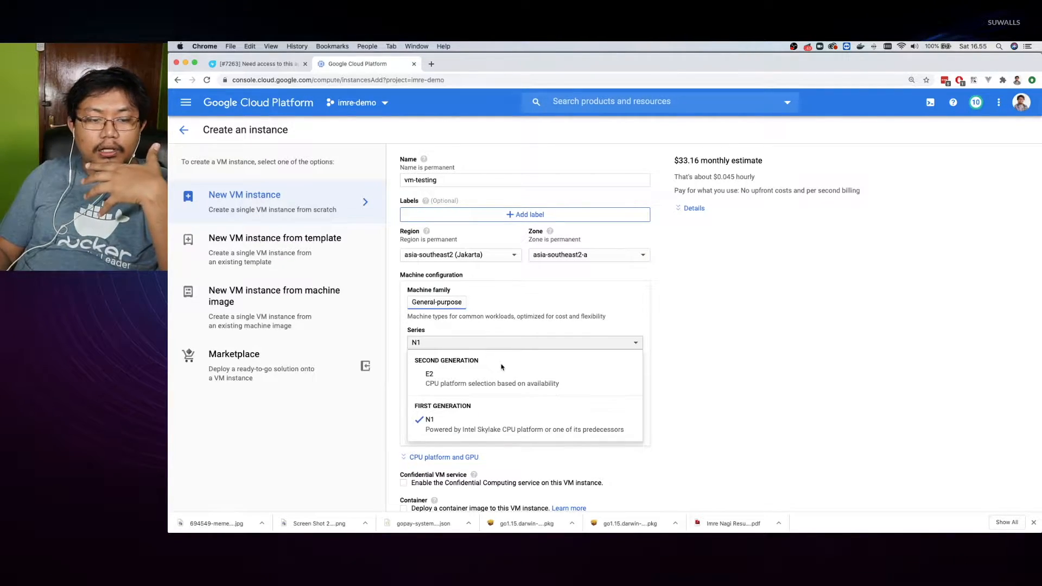
left_click(468, 427)
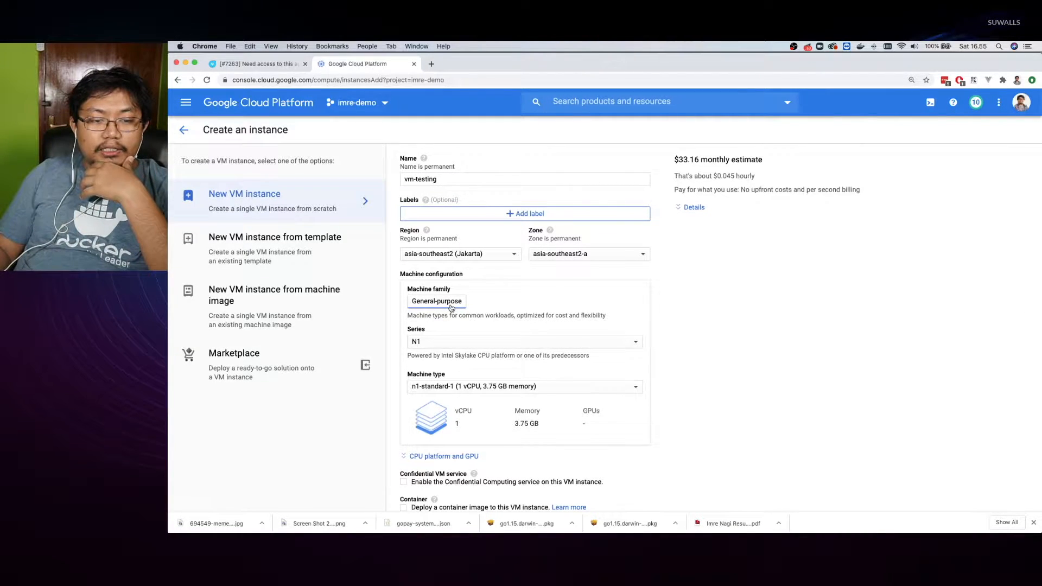
left_click(455, 388)
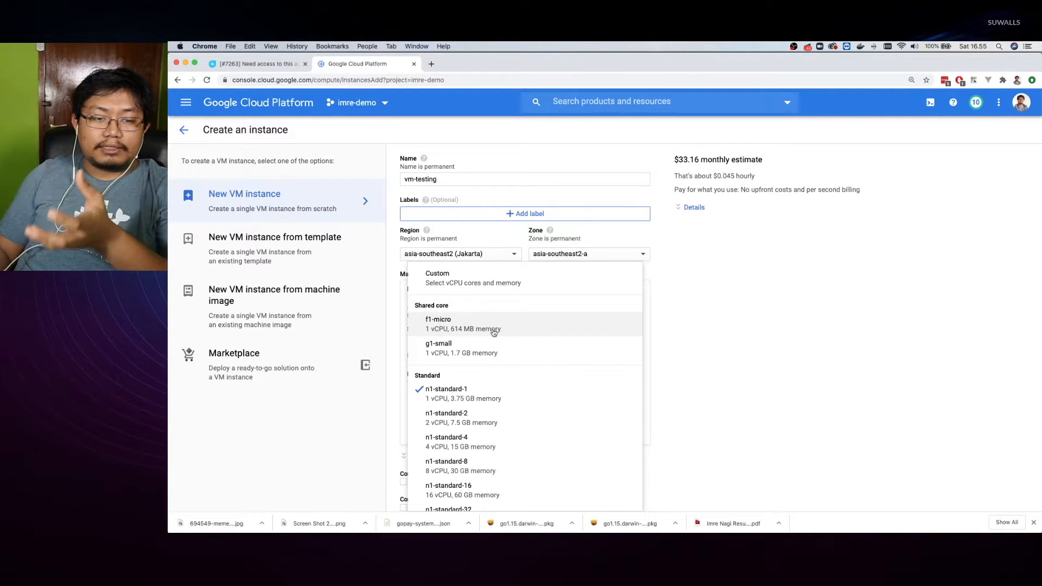
scroll(485, 394, "down", 2)
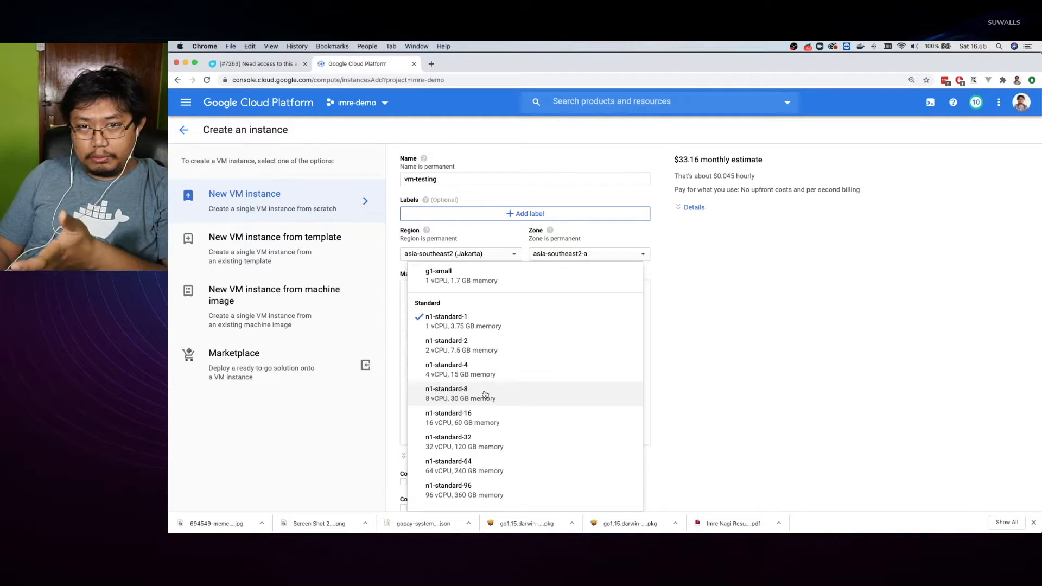
scroll(485, 395, "down", 2)
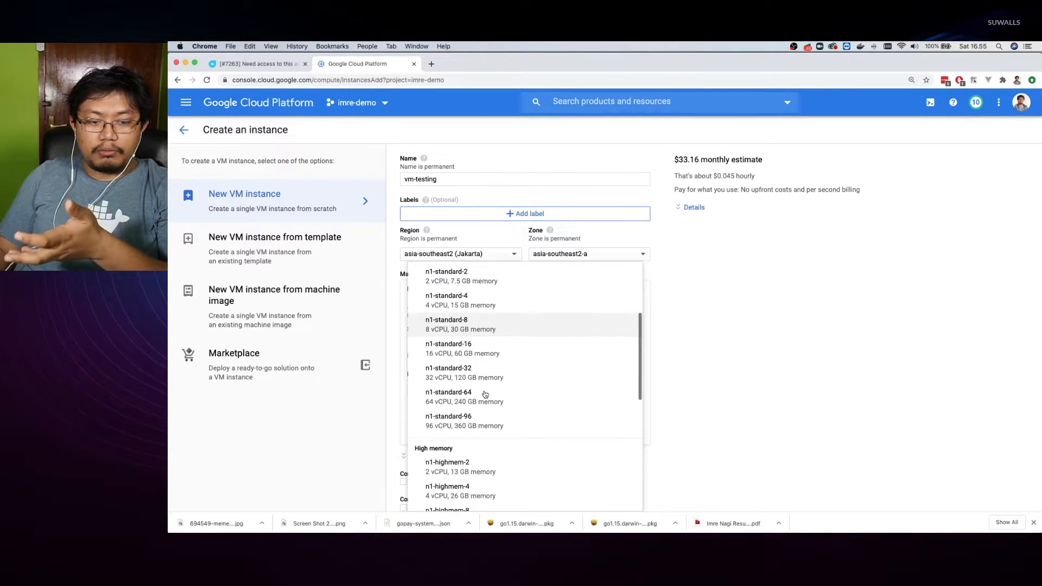
scroll(483, 396, "up", 2)
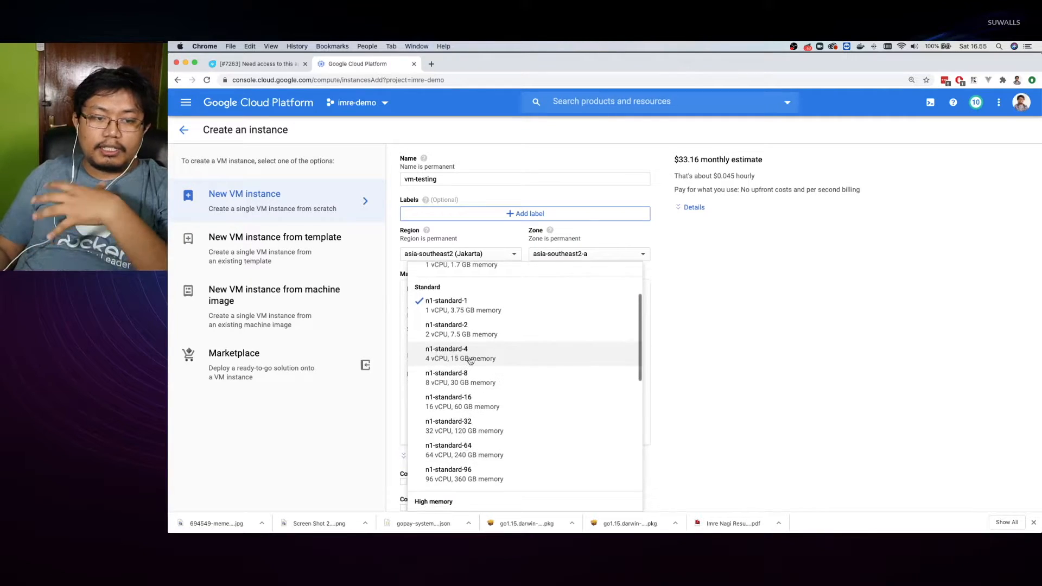
scroll(470, 361, "down", 4)
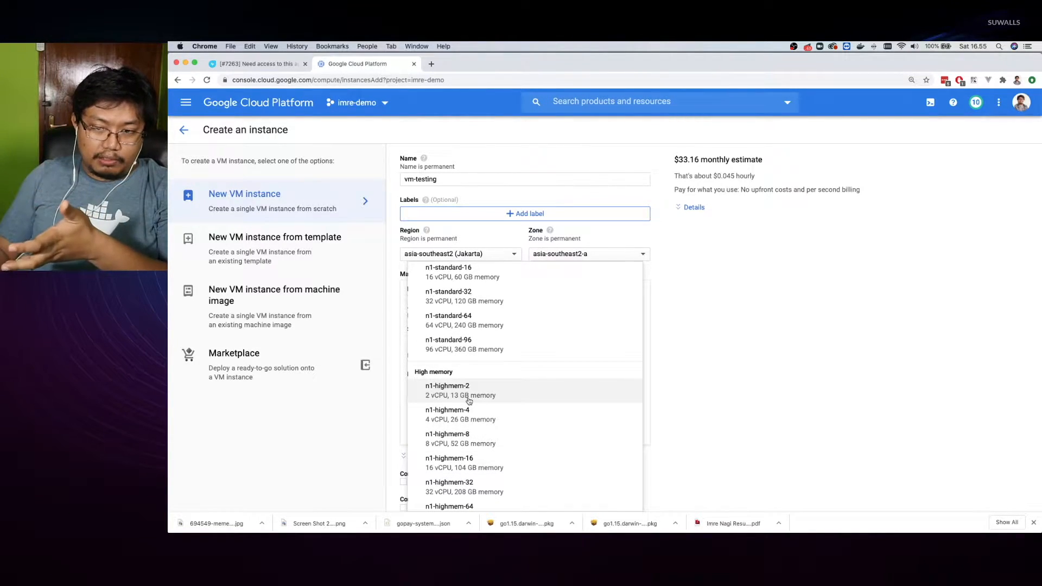
scroll(469, 400, "down", 5)
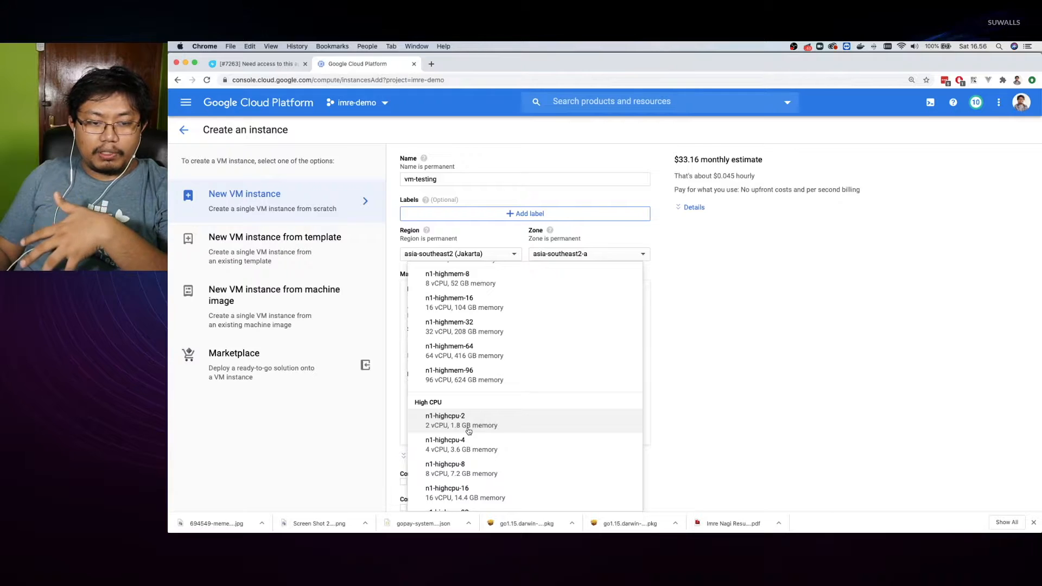
scroll(468, 432, "down", 6)
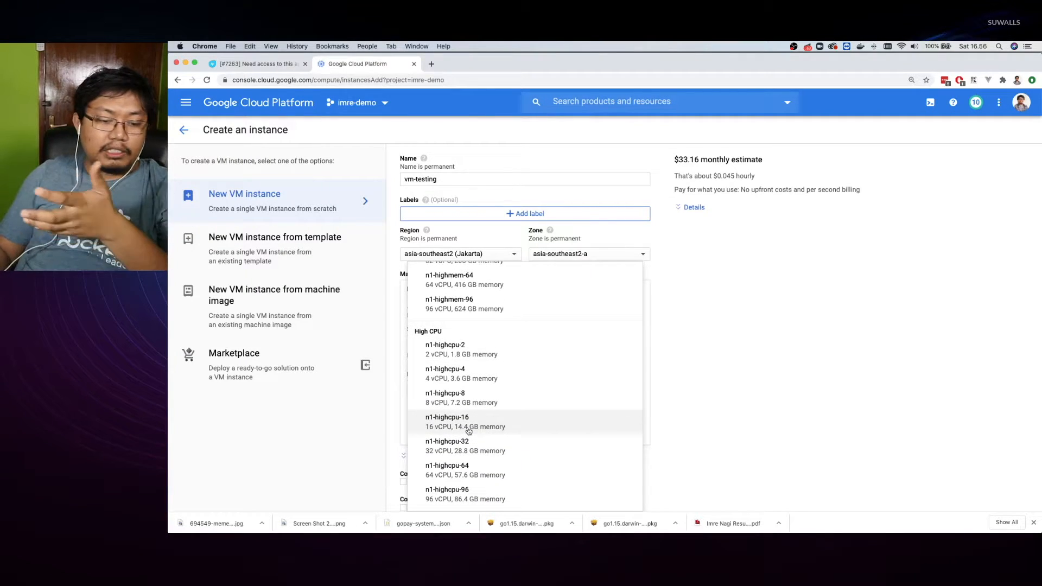
scroll(451, 383, "up", 5)
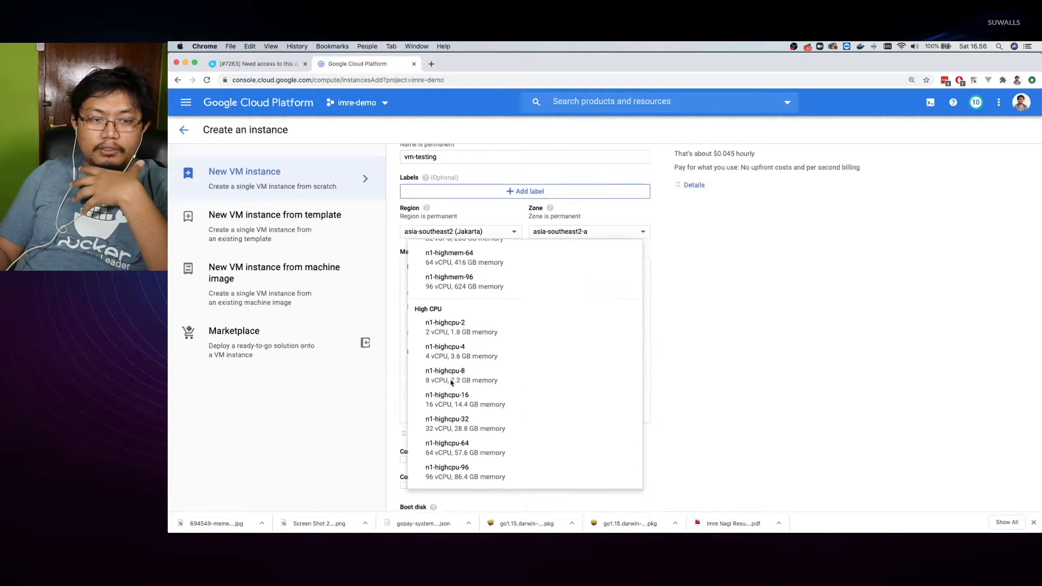
scroll(451, 384, "up", 10)
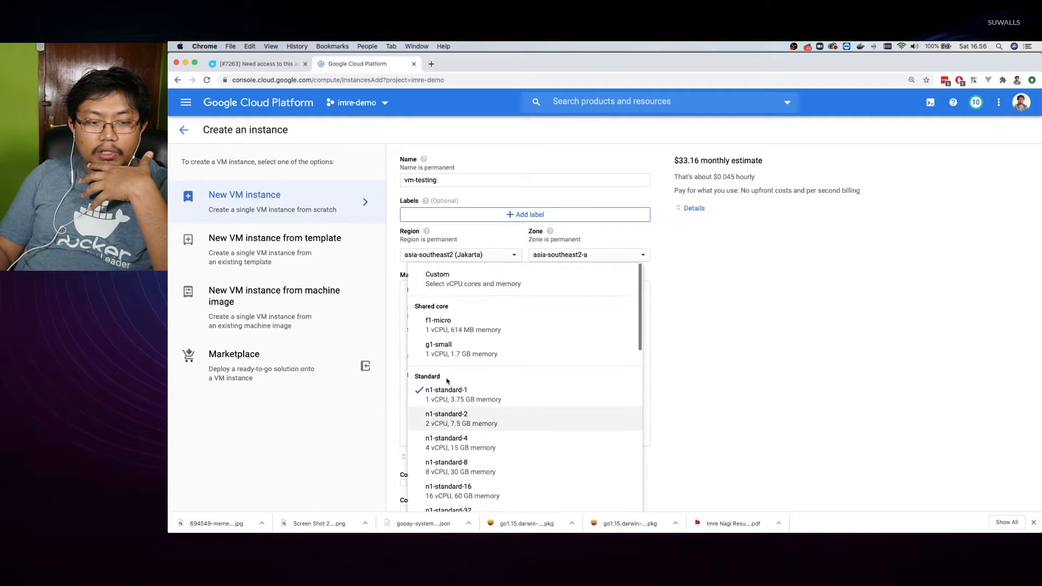
left_click(462, 329)
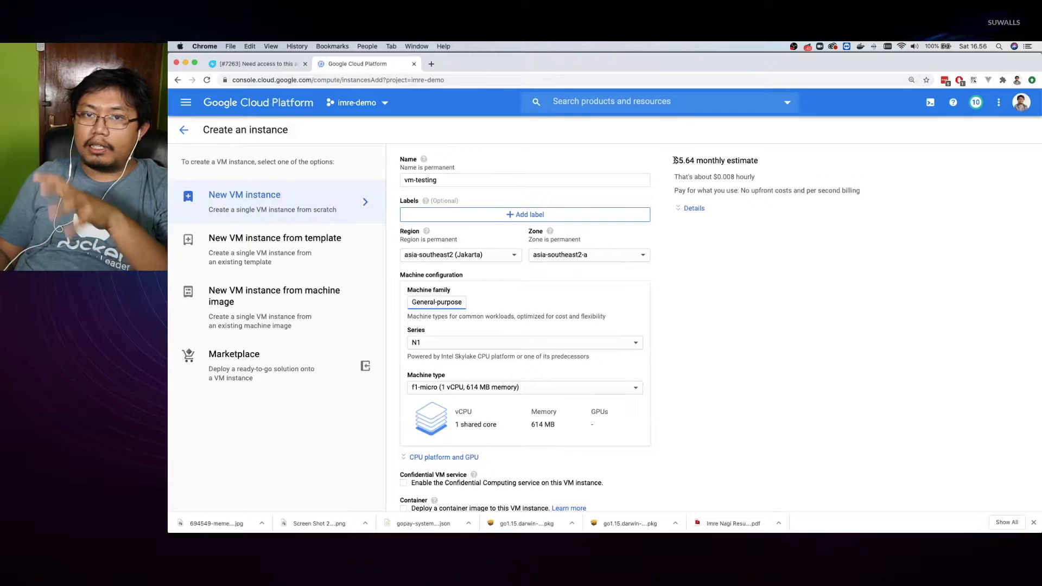
Step: Change the boot disk image to the Ubuntu operating system, version Ubuntu 20.04 LTS
scroll(675, 161, "down", 3)
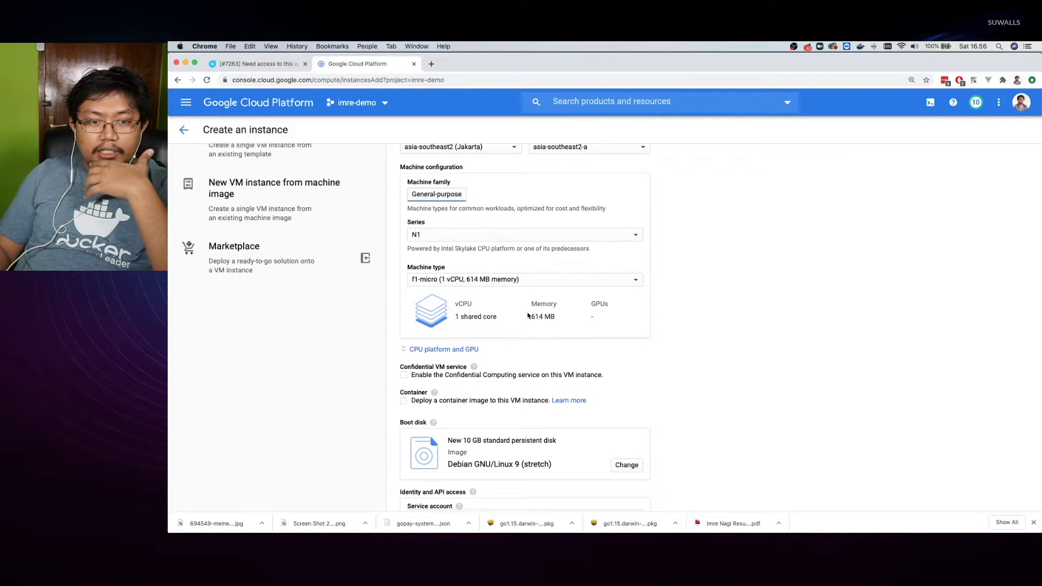
scroll(522, 315, "down", 3)
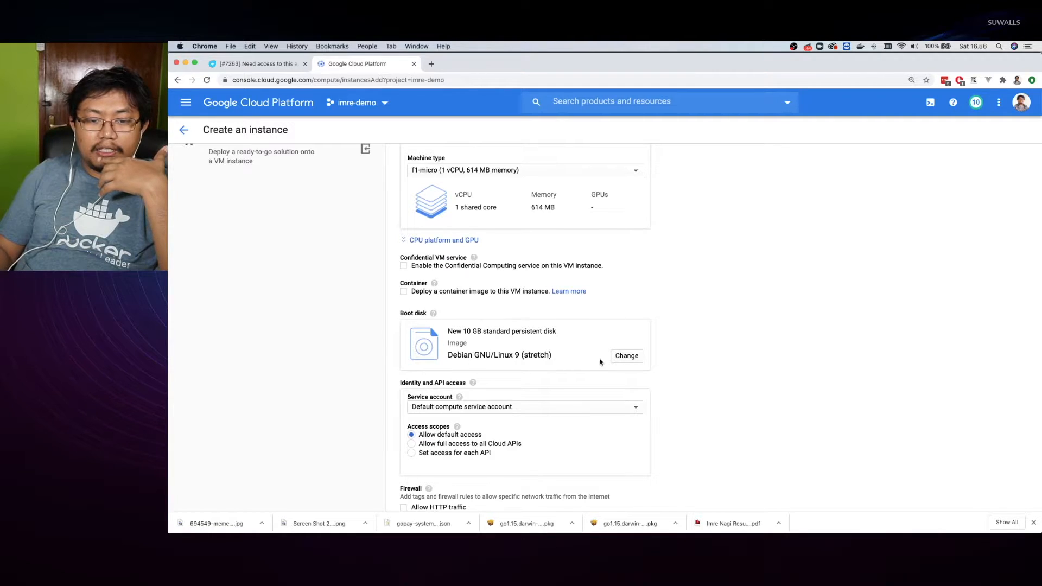
left_click(622, 360)
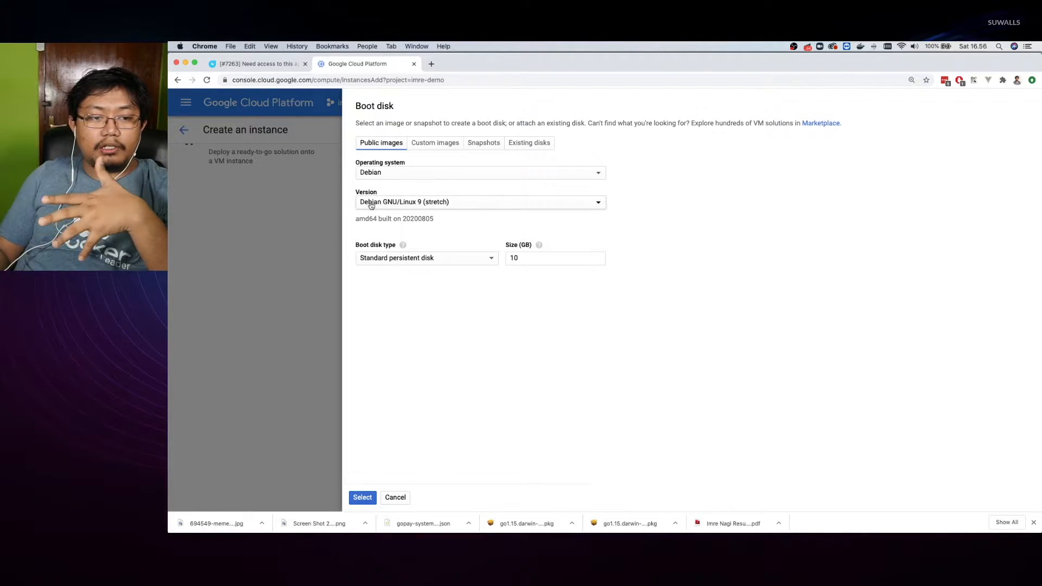
left_click(448, 178)
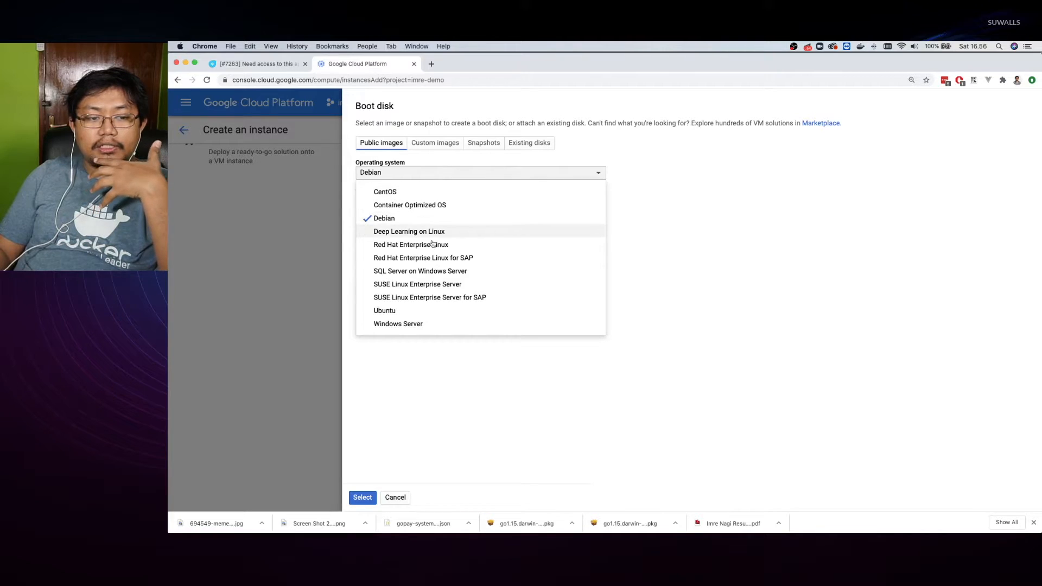
left_click(409, 312)
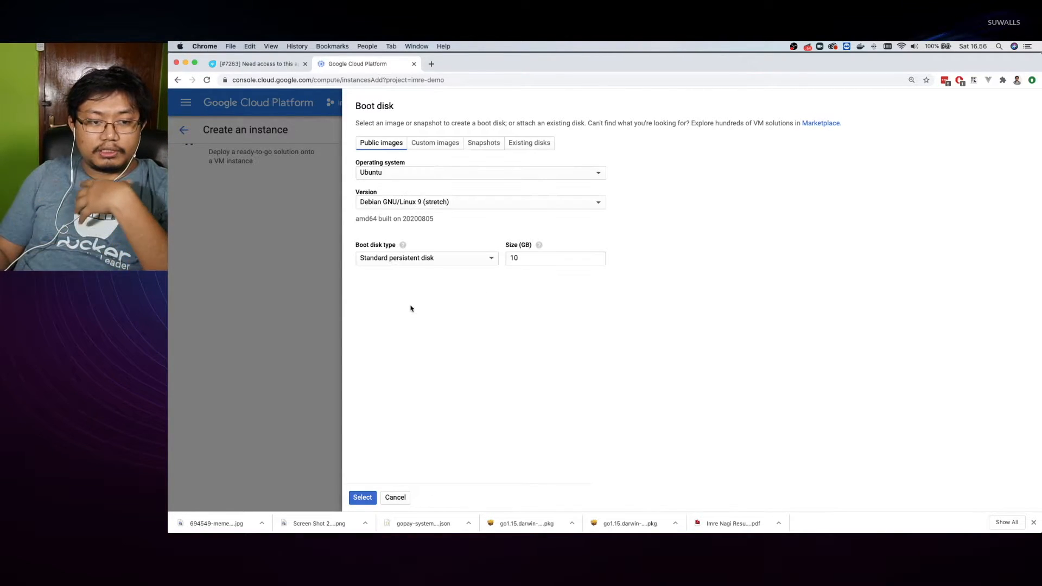
left_click(397, 203)
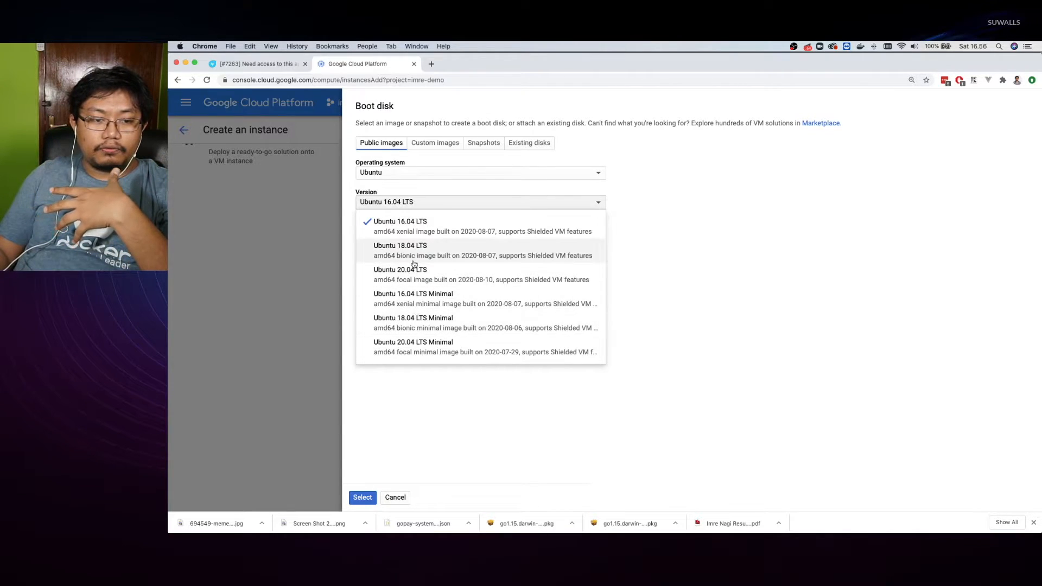
left_click(419, 275)
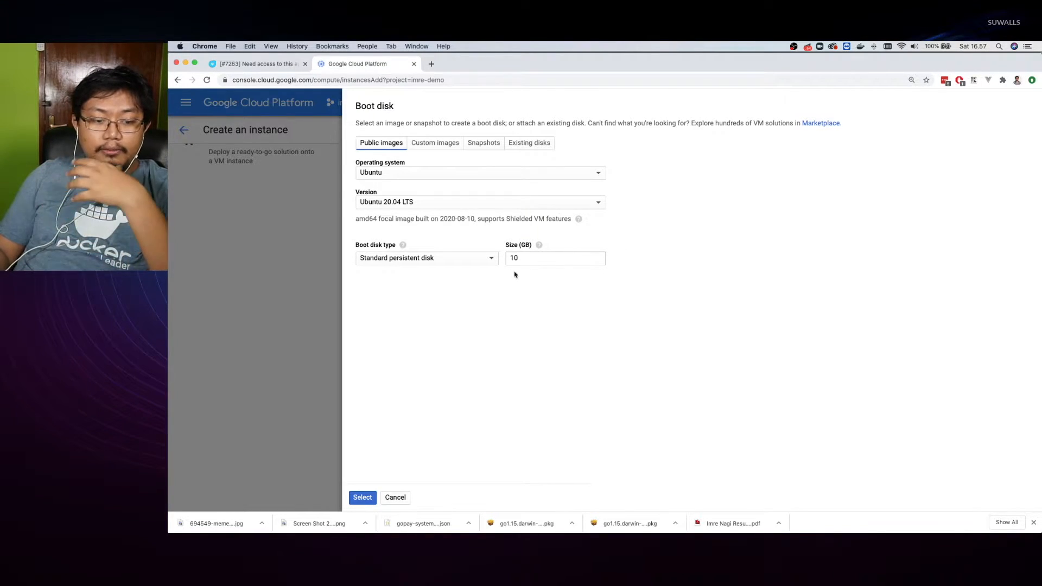
left_click(364, 499)
scroll(550, 403, "down", 3)
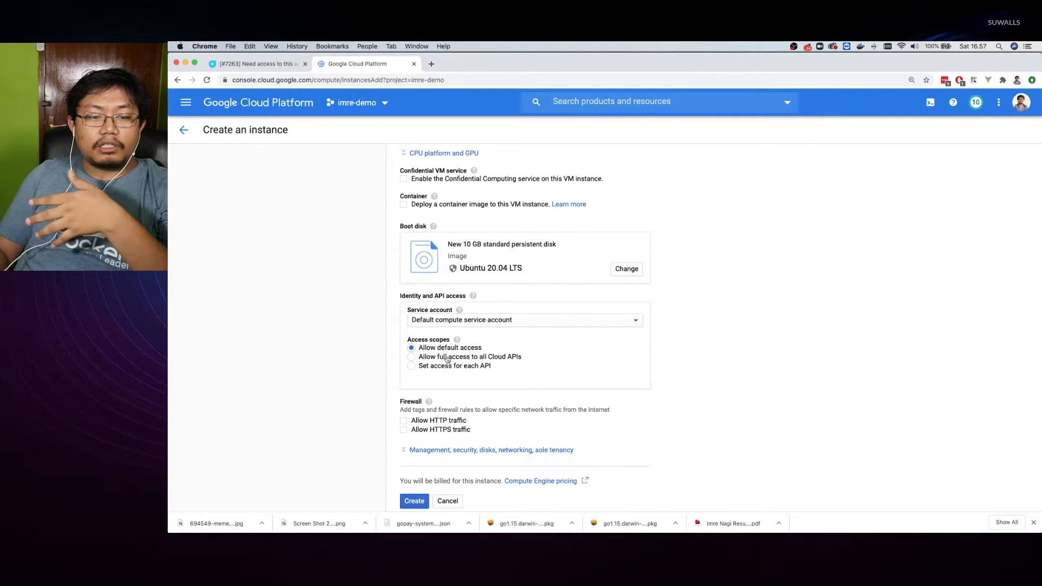
Step: Look over the per-API access scopes and the service account choices, restoring the access scope to Allow default access
left_click(438, 368)
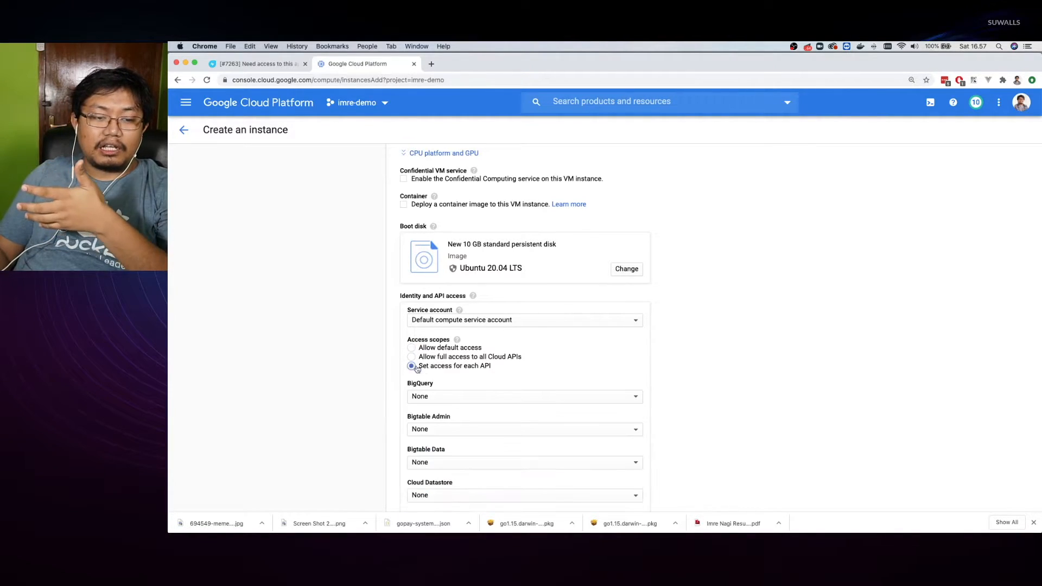
scroll(464, 393, "down", 3)
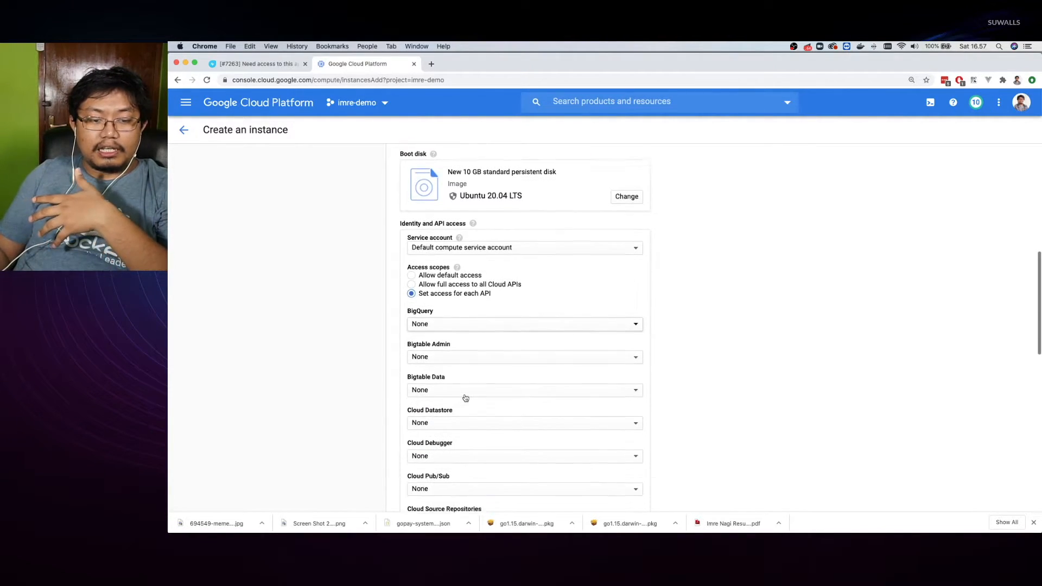
left_click(458, 318)
left_click(537, 302)
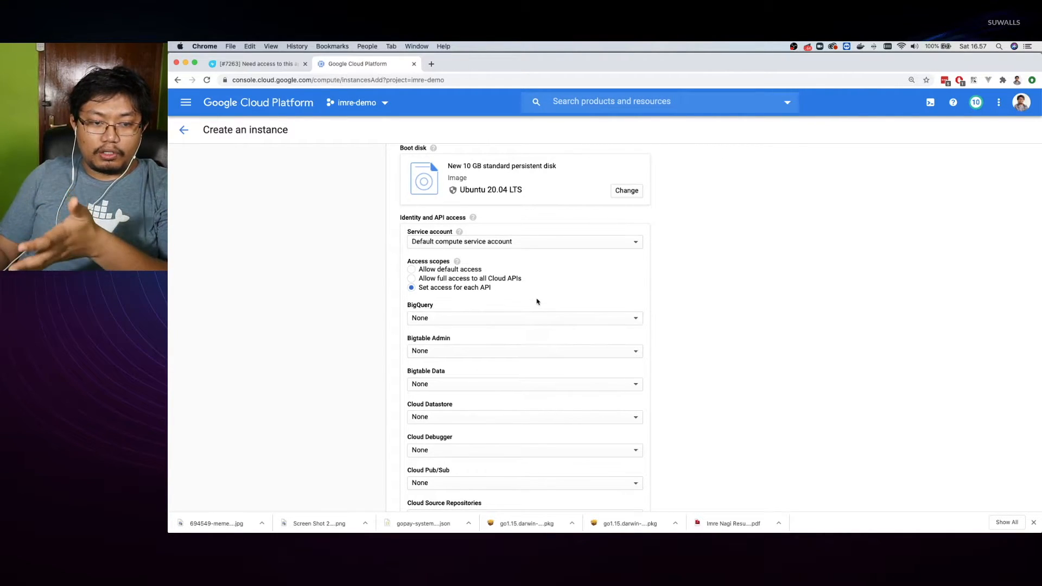
left_click(413, 270)
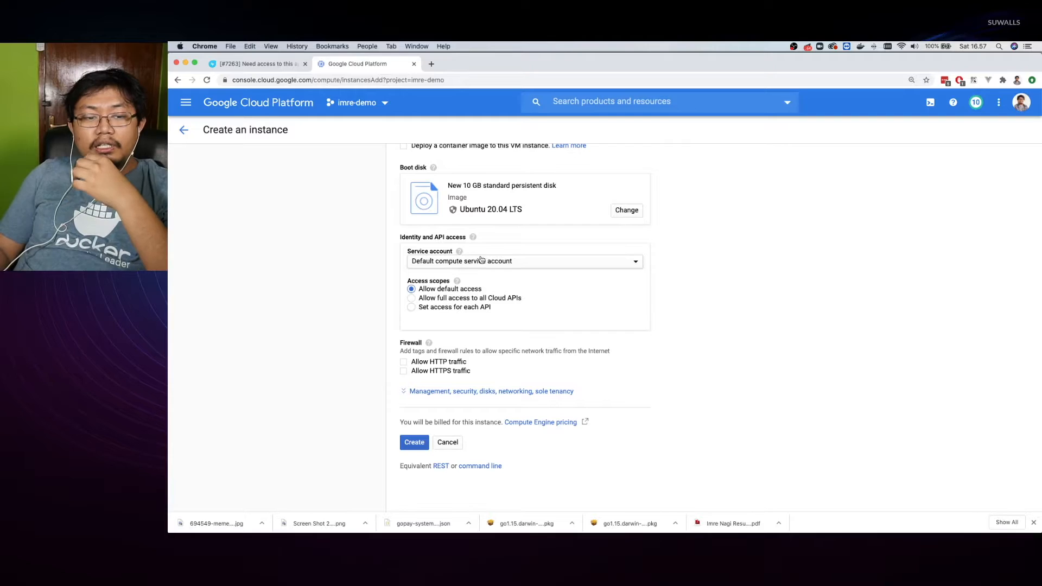
left_click(477, 262)
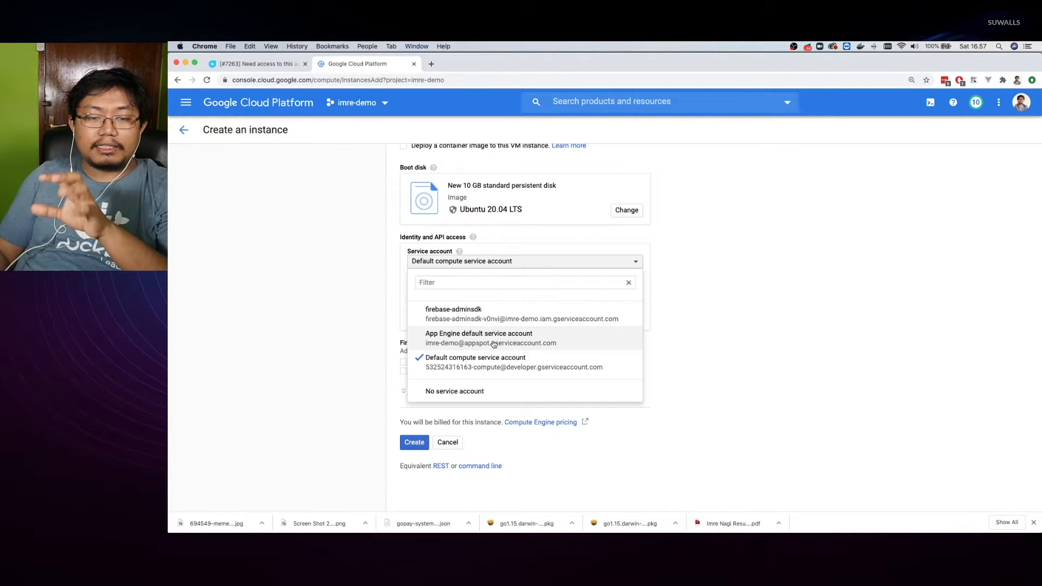
left_click(691, 346)
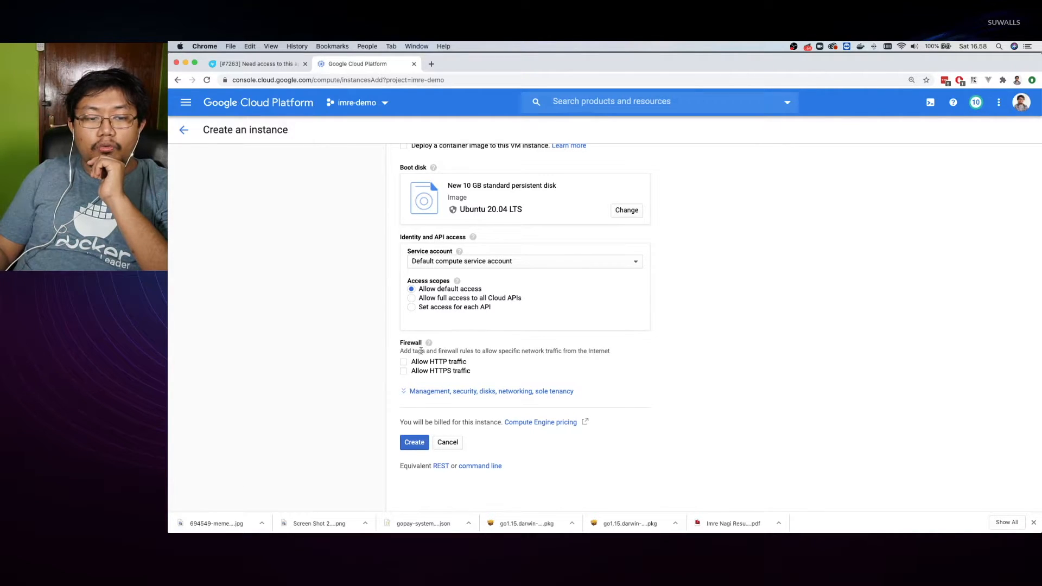
Step: Try allowing HTTP and HTTPS traffic in the firewall settings, and disable both options again
left_click_drag(406, 351, 498, 352)
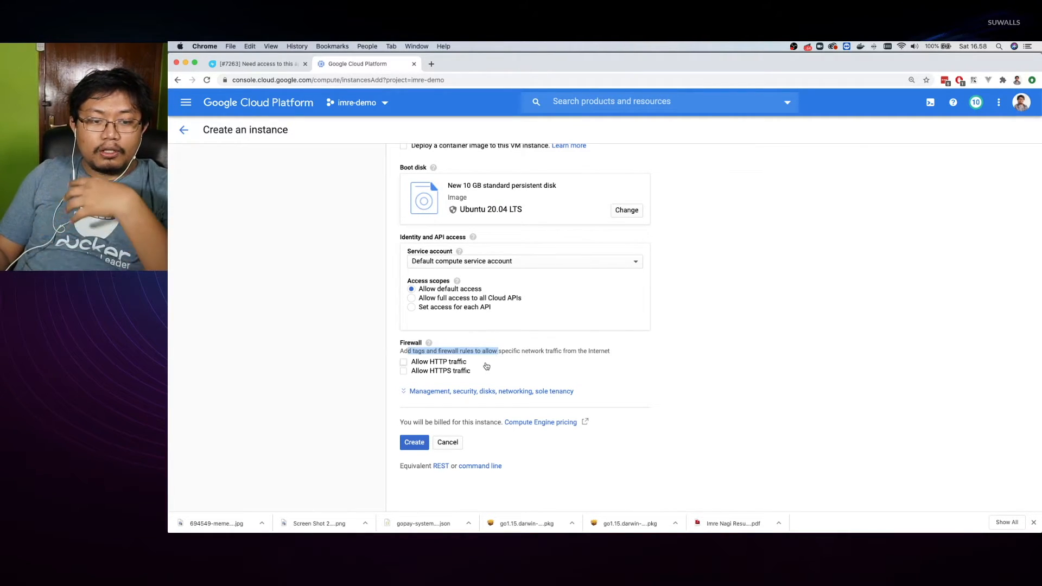
left_click(426, 363)
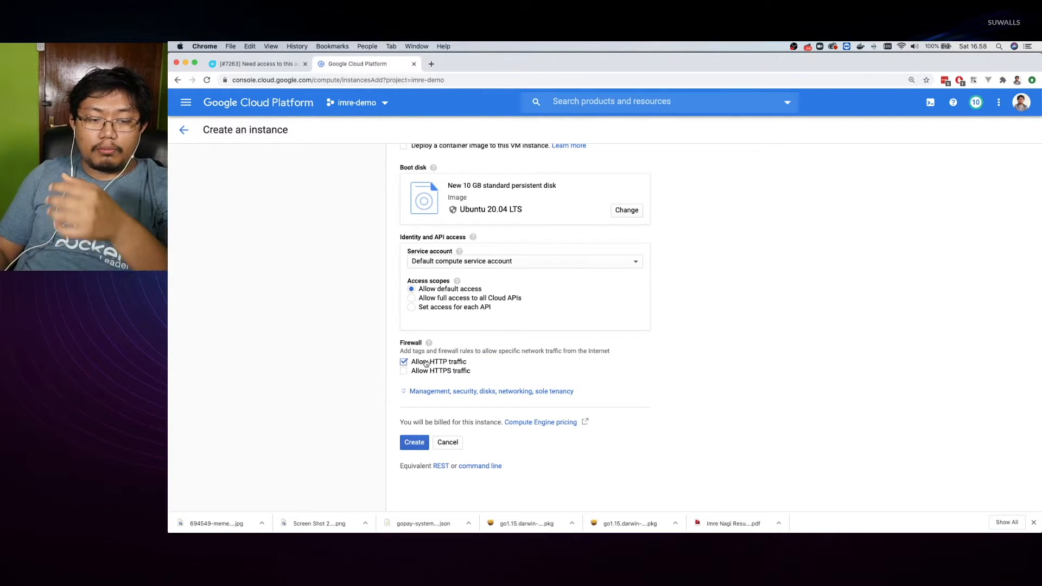
left_click(422, 374)
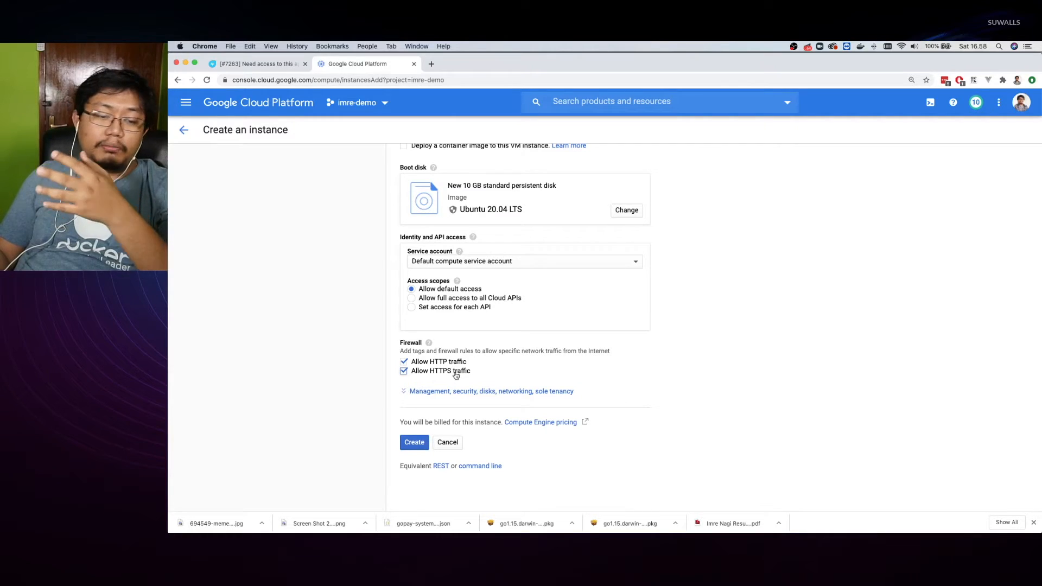
left_click(440, 374)
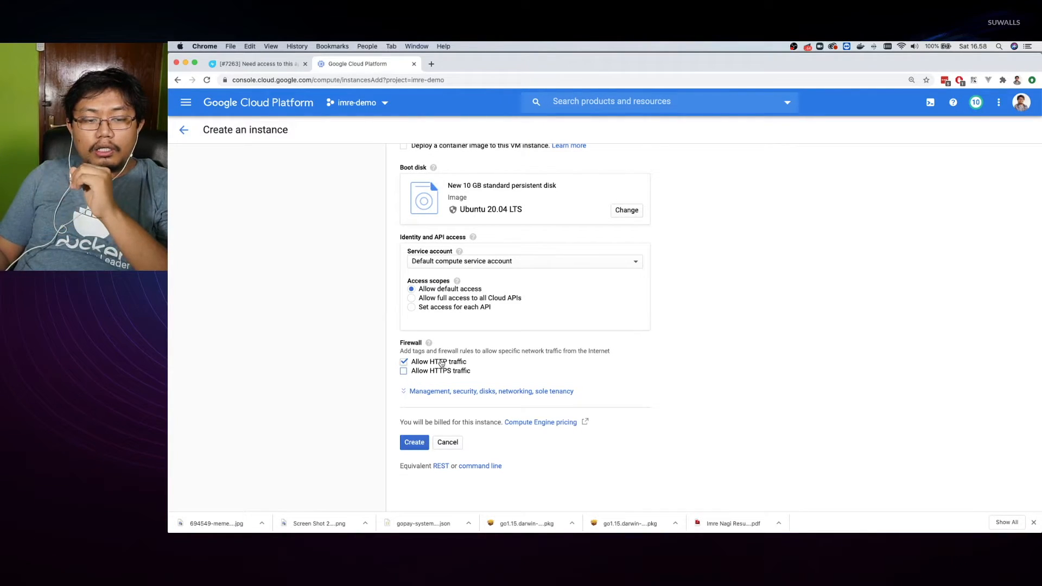
left_click(442, 363)
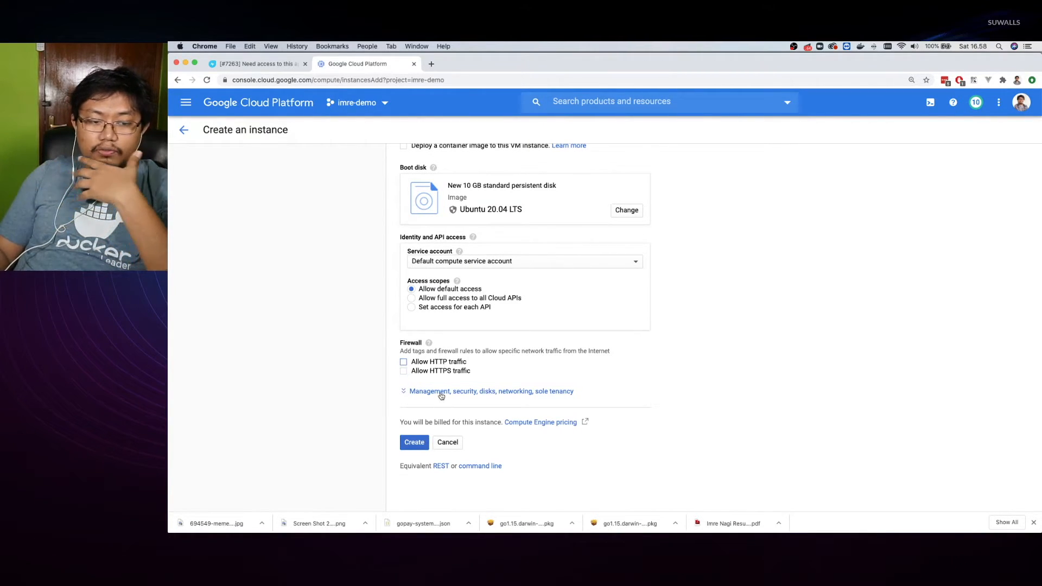
Step: Expand the advanced instance settings and look over the management options, including startup script, metadata and availability policy
left_click(437, 391)
scroll(449, 368, "up", 10)
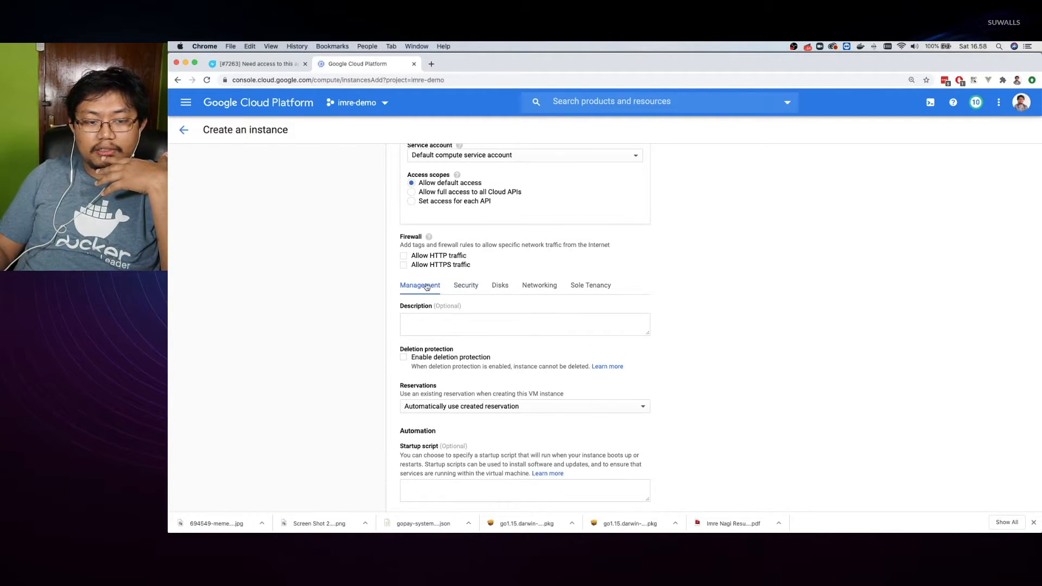
scroll(439, 326, "up", 1)
scroll(446, 358, "down", 5)
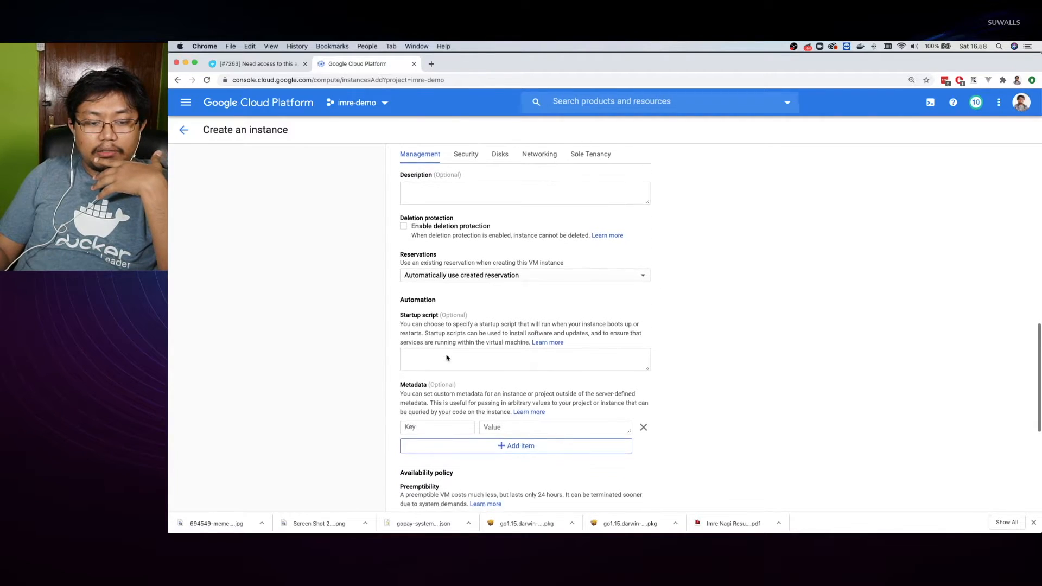
scroll(447, 357, "up", 5)
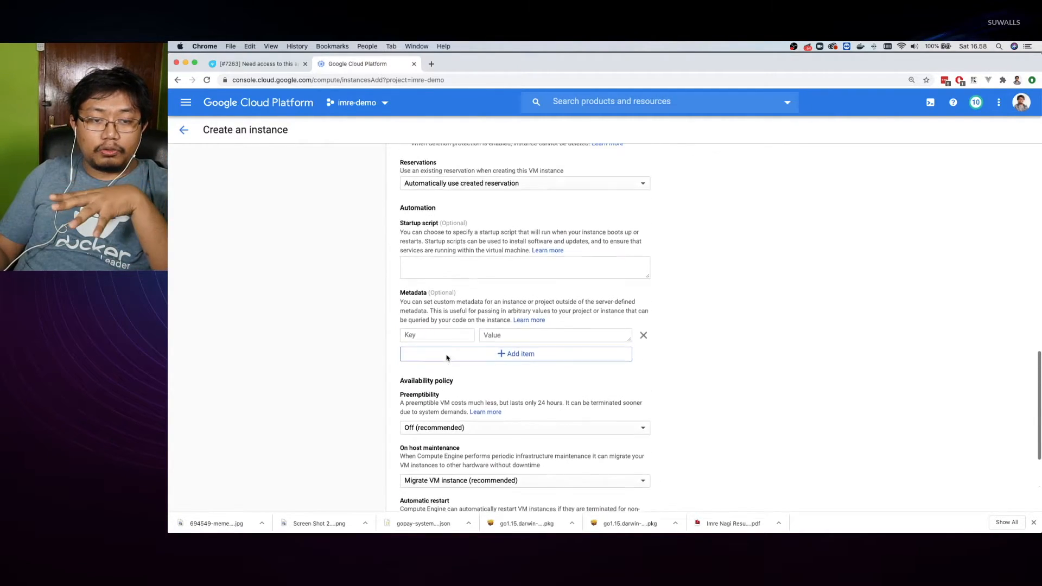
scroll(518, 245, "down", 1)
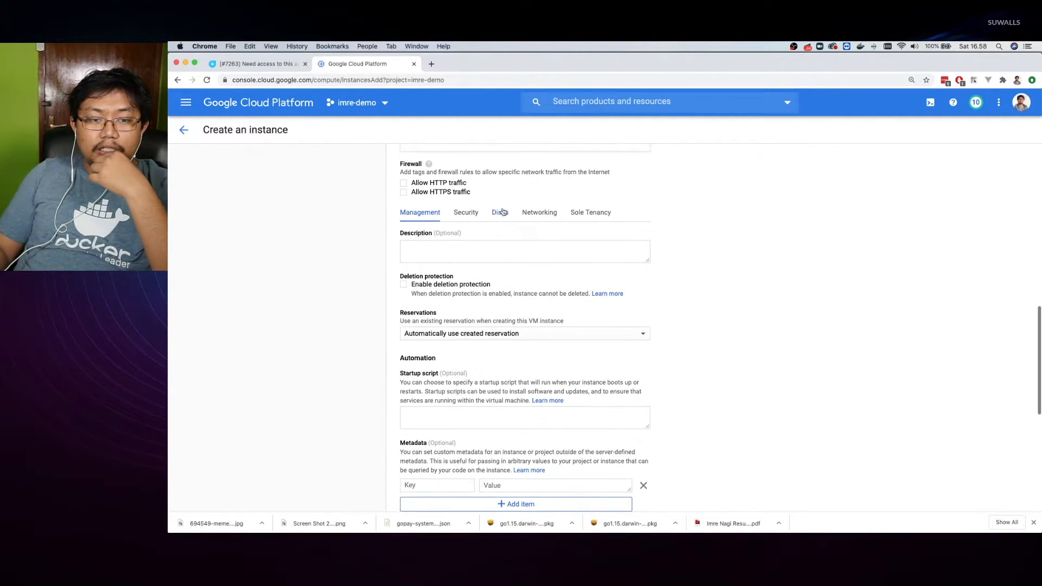
Step: Add a new additional disk in the instance's disk settings and look at the available disk types
left_click(499, 213)
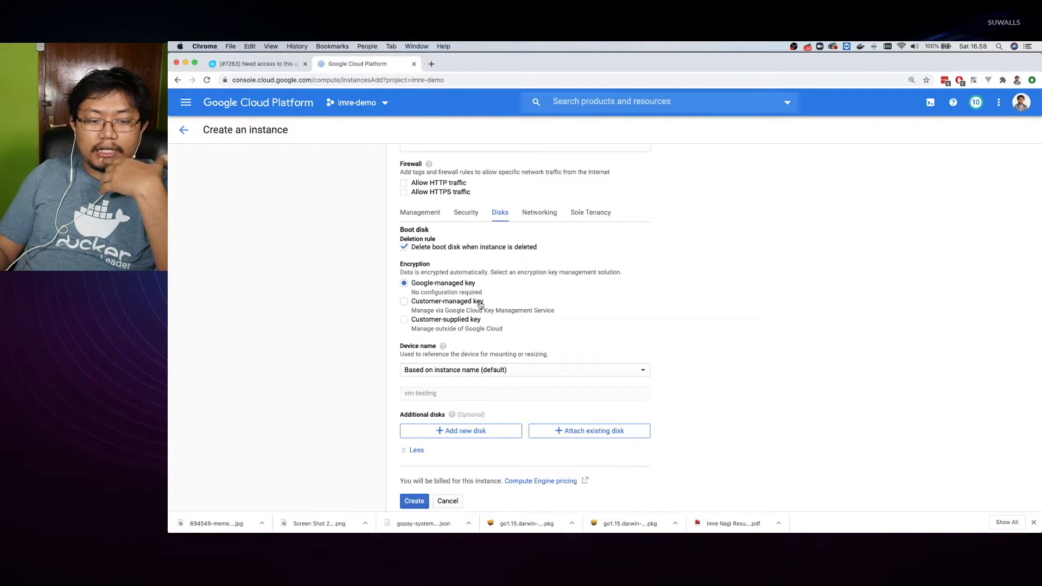
scroll(480, 326, "down", 1)
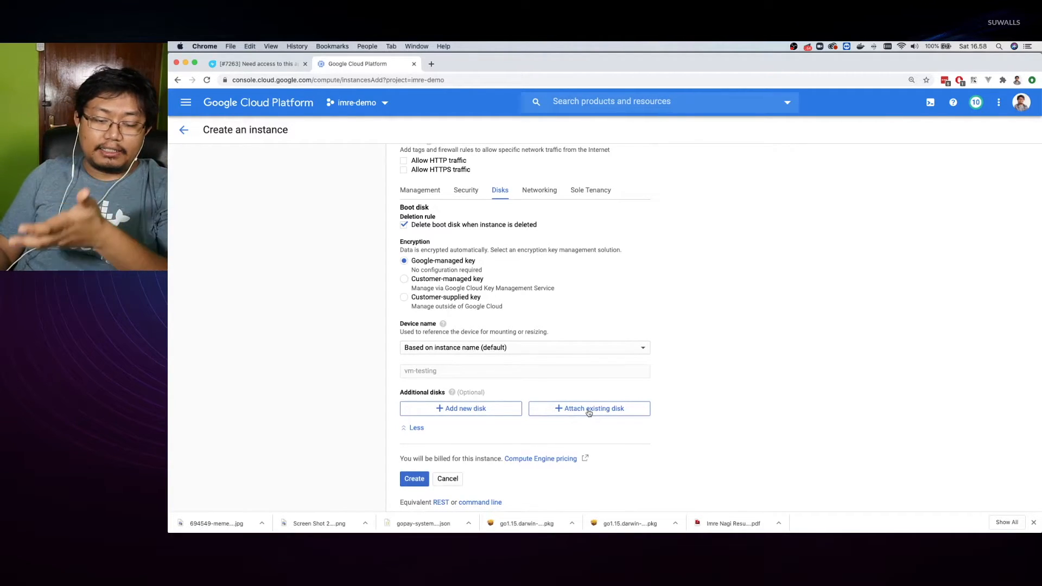
left_click(481, 415)
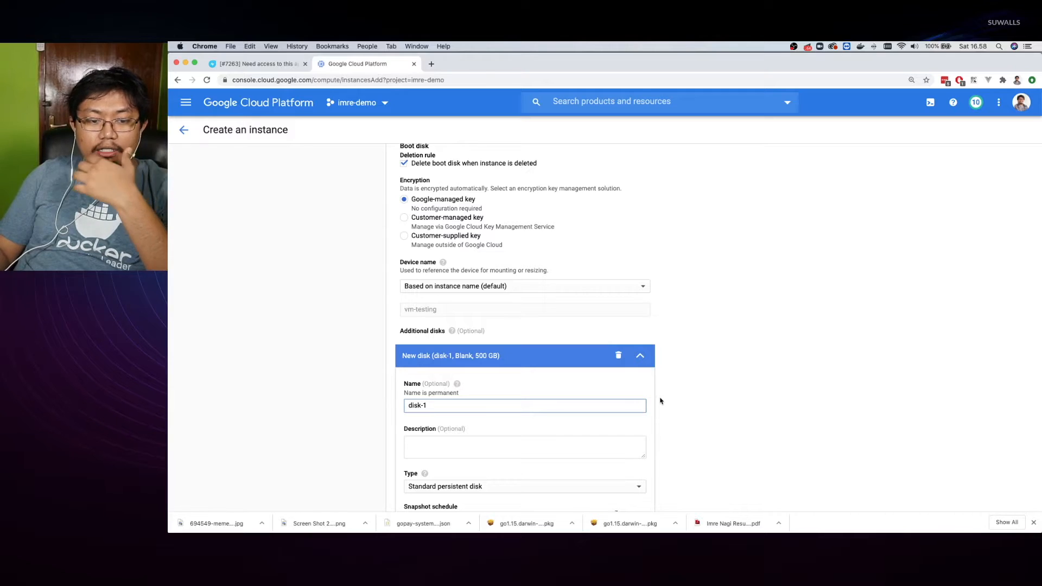
scroll(670, 418, "down", 3)
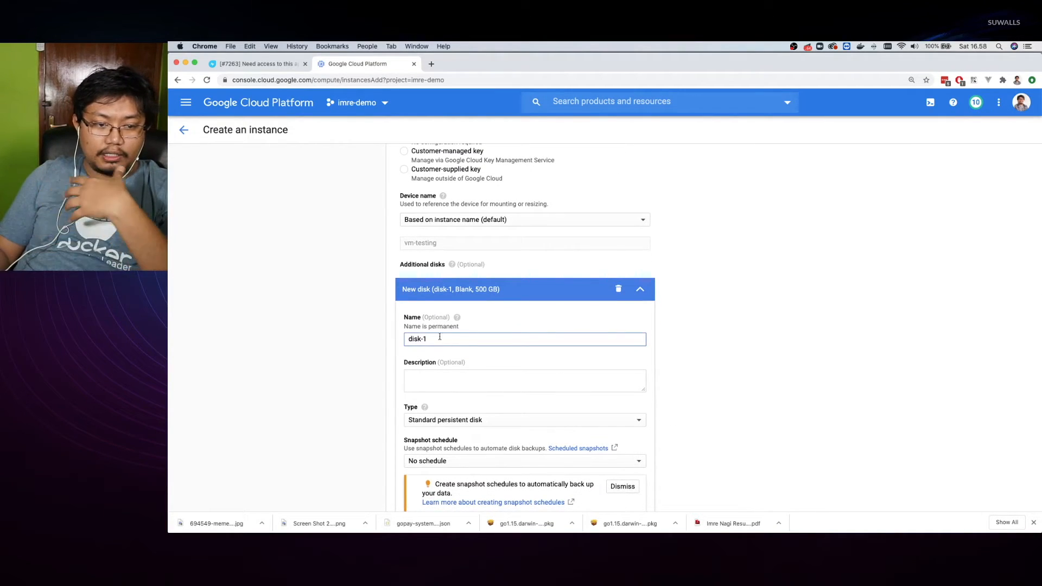
left_click(475, 425)
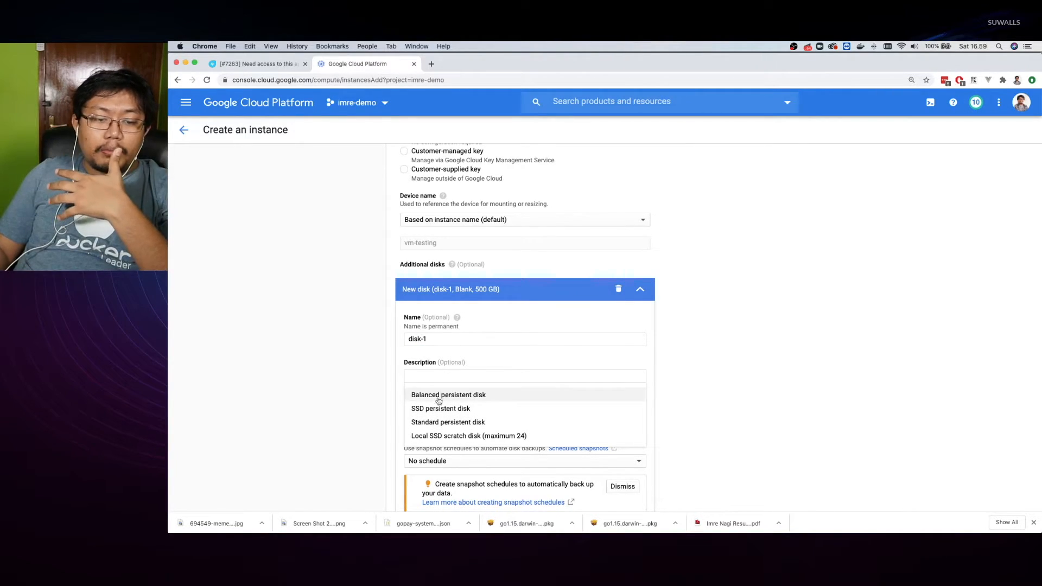
left_click(627, 422)
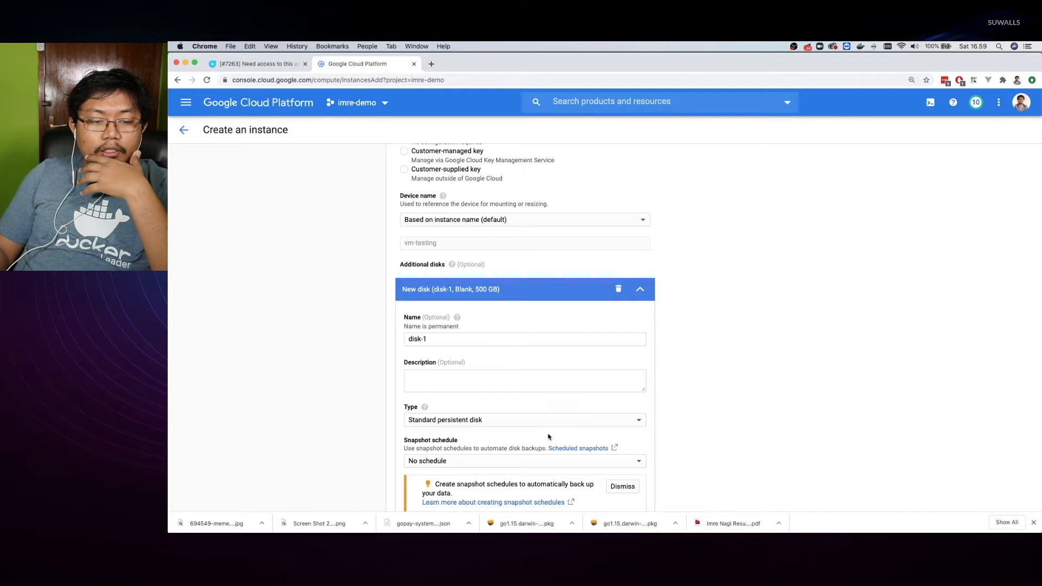
Step: Review the additional disk's source, mode and deletion rule, trying Read only mode and returning it to Read/write
scroll(548, 437, "down", 3)
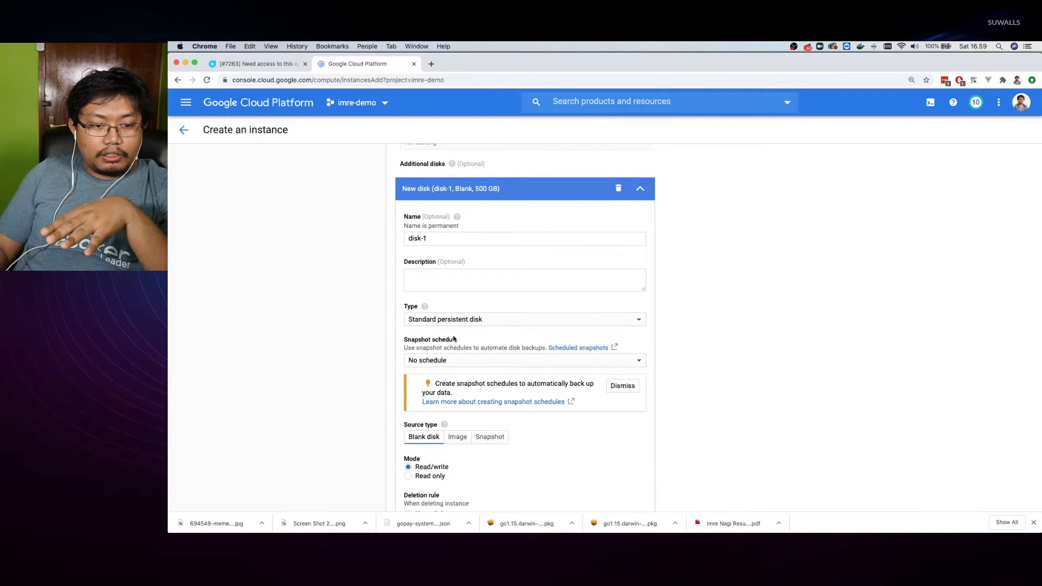
scroll(454, 369, "down", 2)
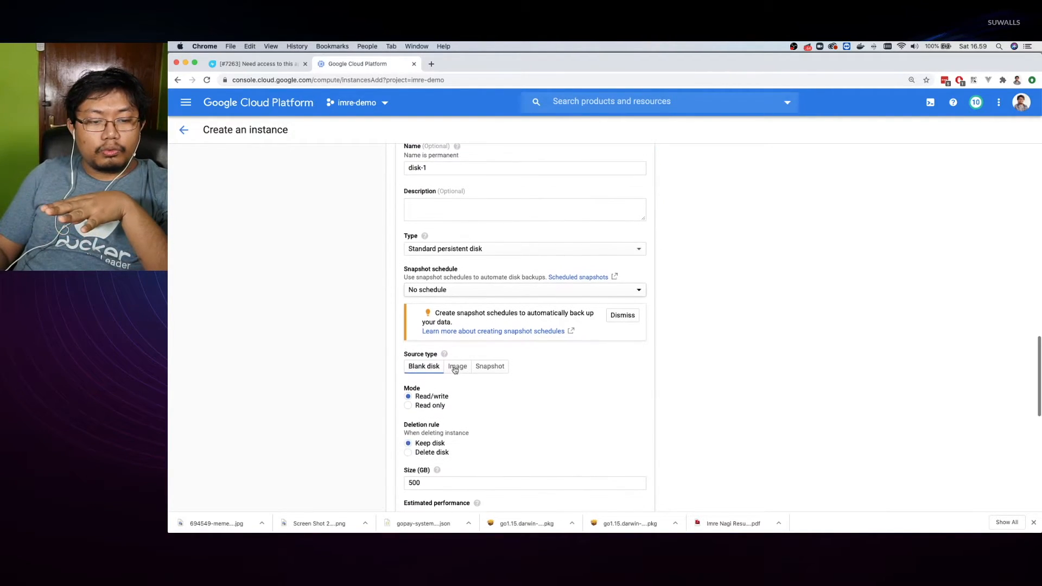
scroll(455, 369, "down", 1)
left_click(429, 393)
left_click(430, 384)
scroll(485, 400, "down", 1)
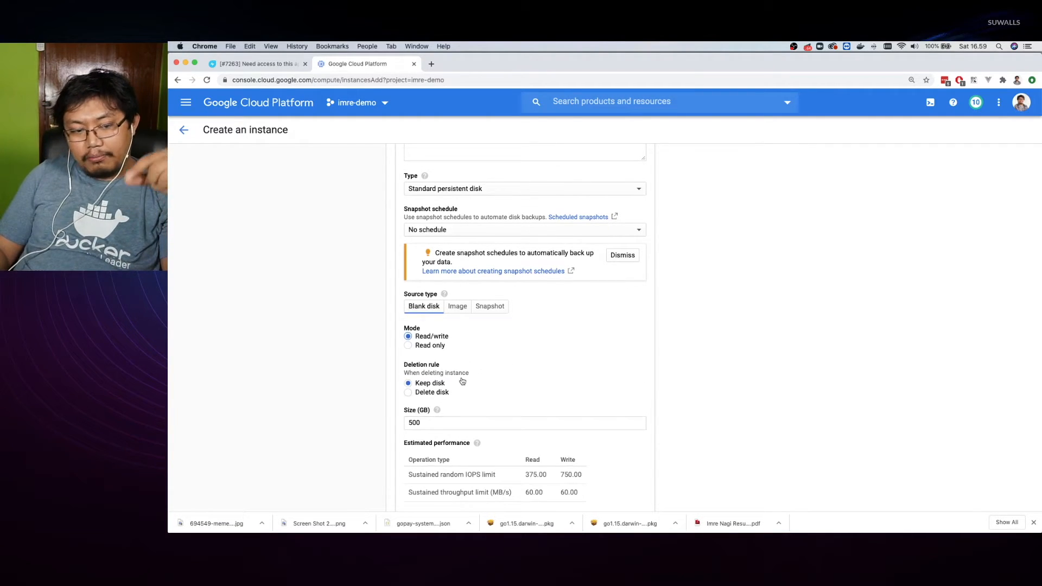
scroll(461, 374, "down", 1)
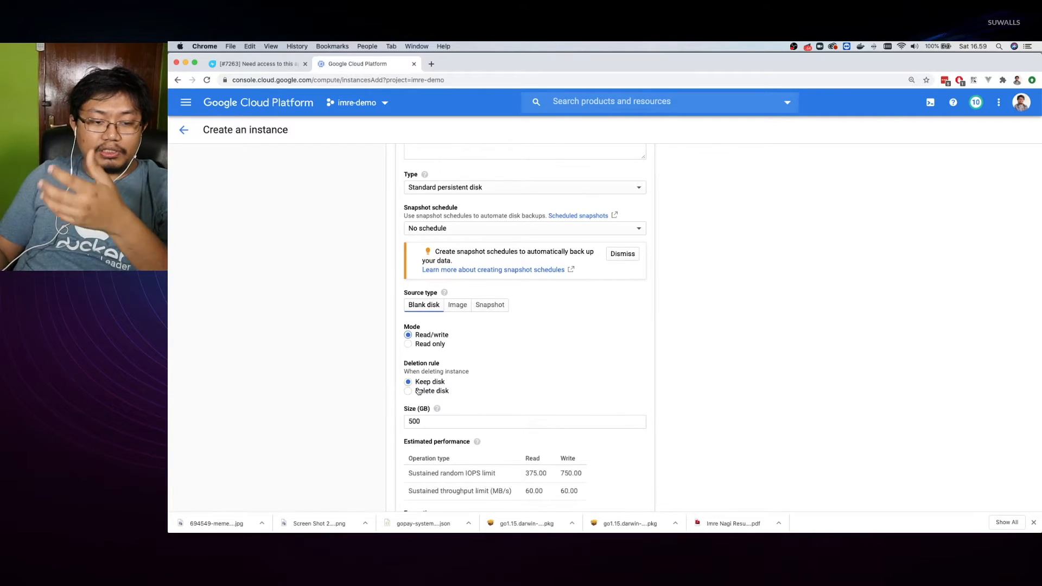
Step: Set the additional disk's size to 1000 GB and check the instance's monthly cost estimate
left_click(436, 420)
key("super+a")
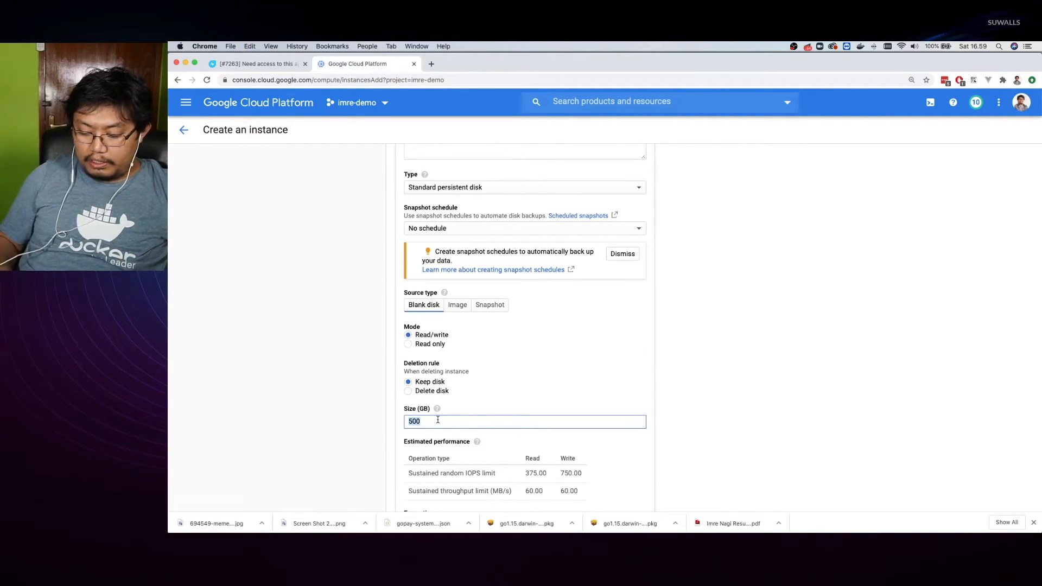
type("1000")
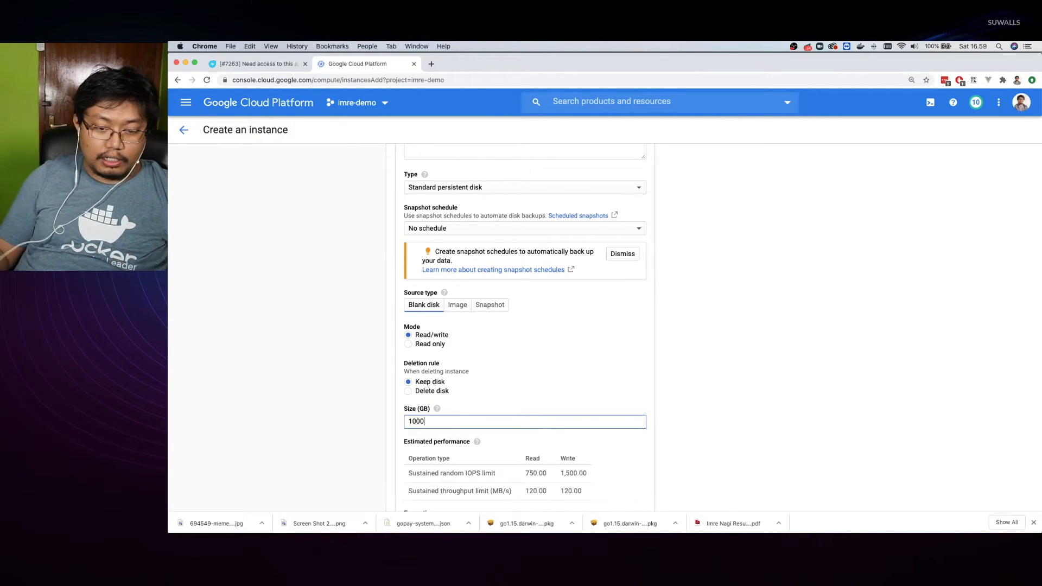
scroll(608, 417, "up", 20)
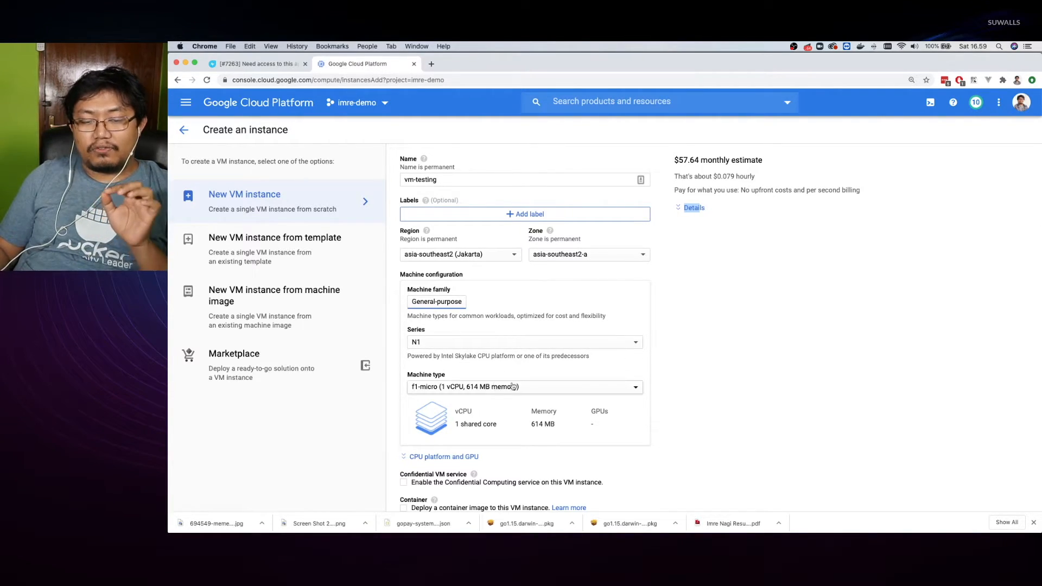
scroll(675, 327, "down", 15)
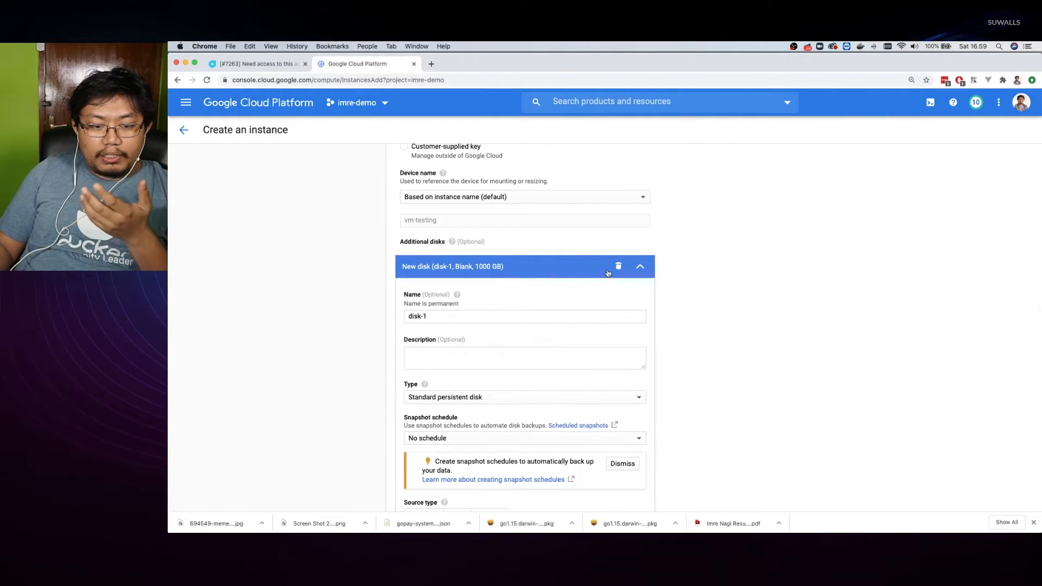
Step: Confirm the additional disk's configuration and delete that disk from the instance
scroll(597, 292, "down", 3)
scroll(596, 292, "down", 5)
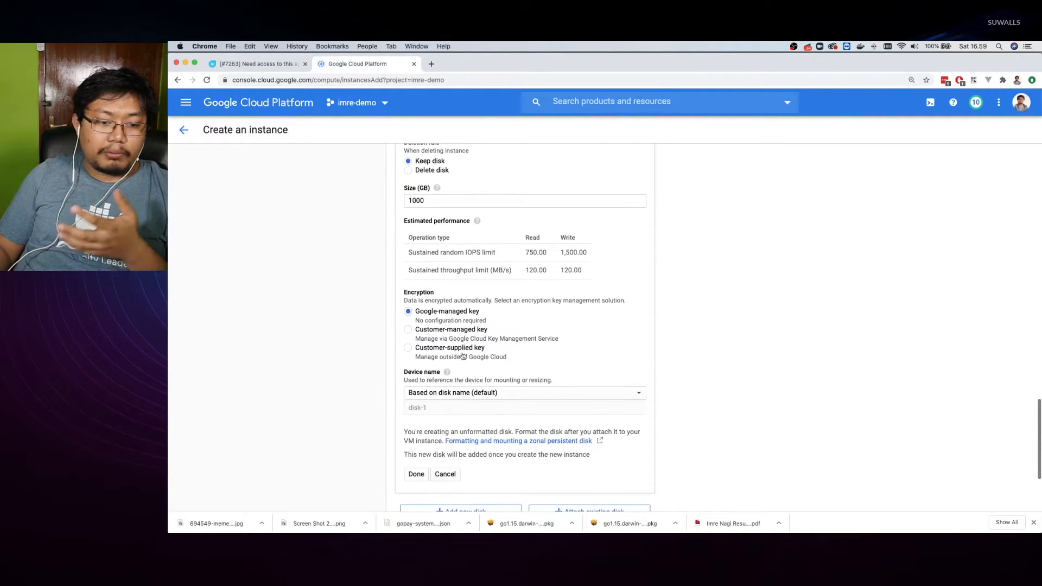
scroll(458, 372, "up", 1)
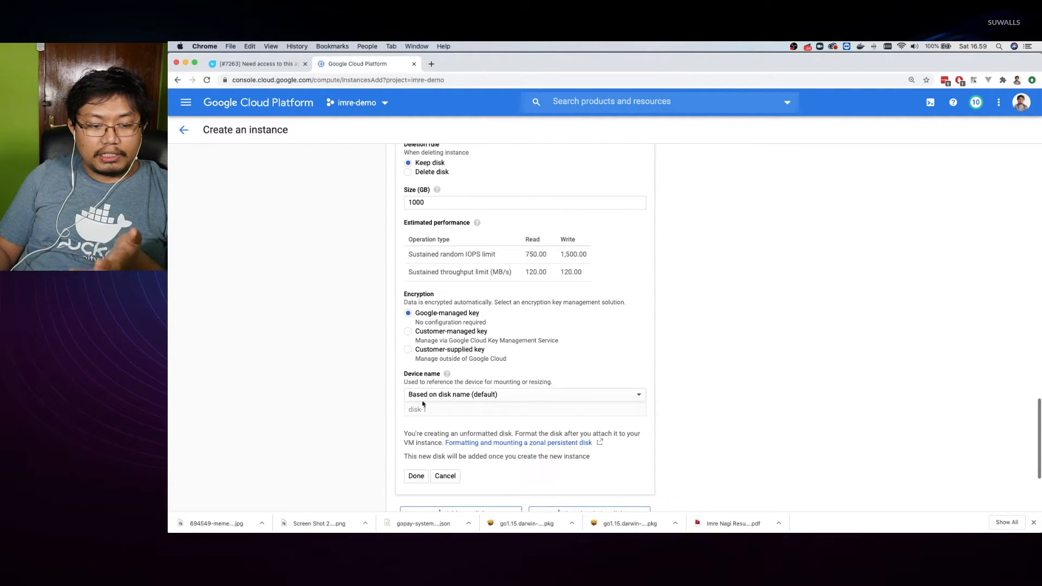
left_click(415, 476)
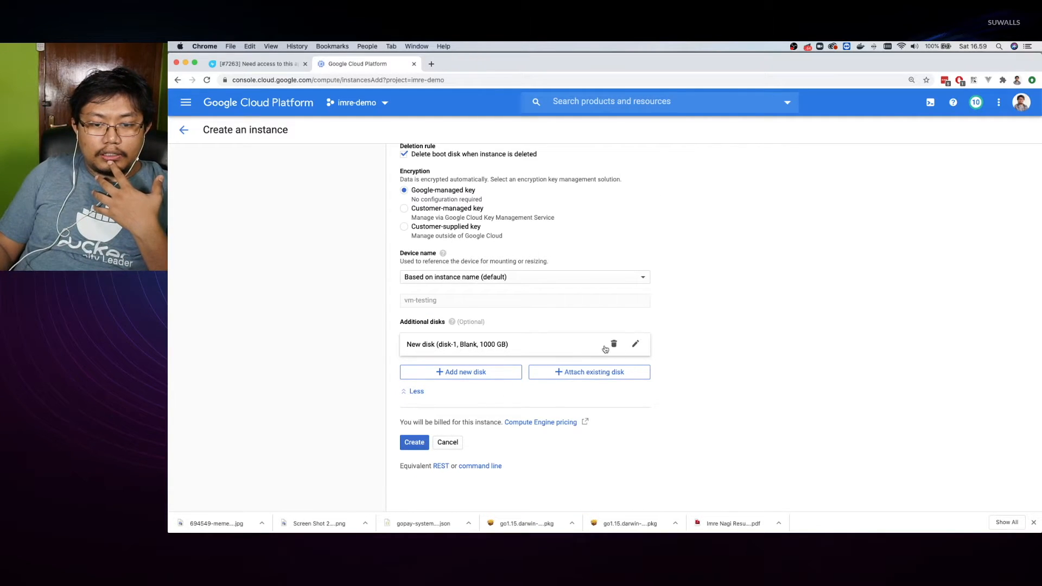
left_click(635, 344)
left_click(619, 351)
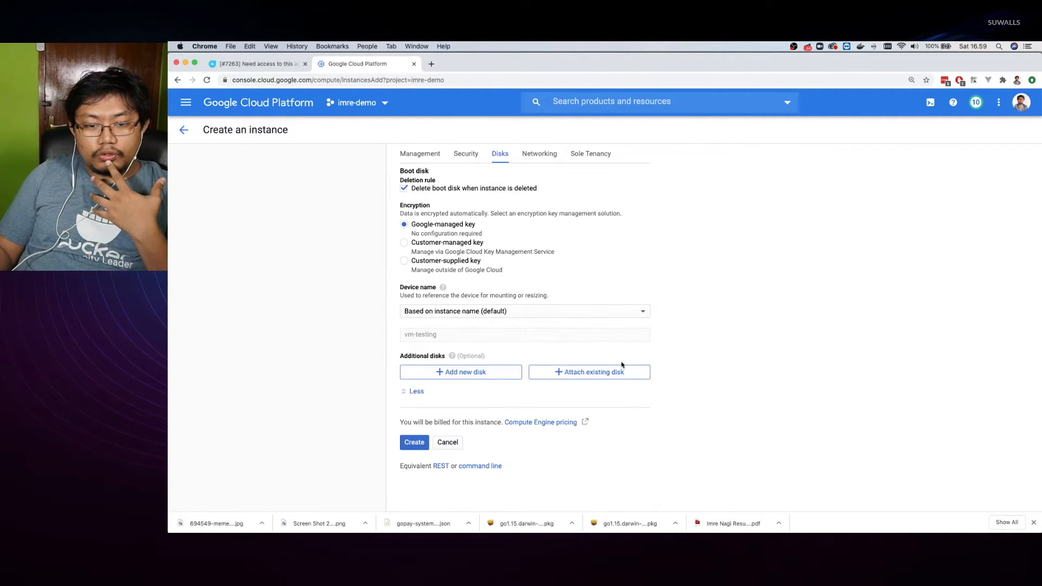
Step: Open the instance's networking settings and look over the network tags, hostname and network interfaces
scroll(509, 336, "up", 5)
scroll(515, 347, "down", 2)
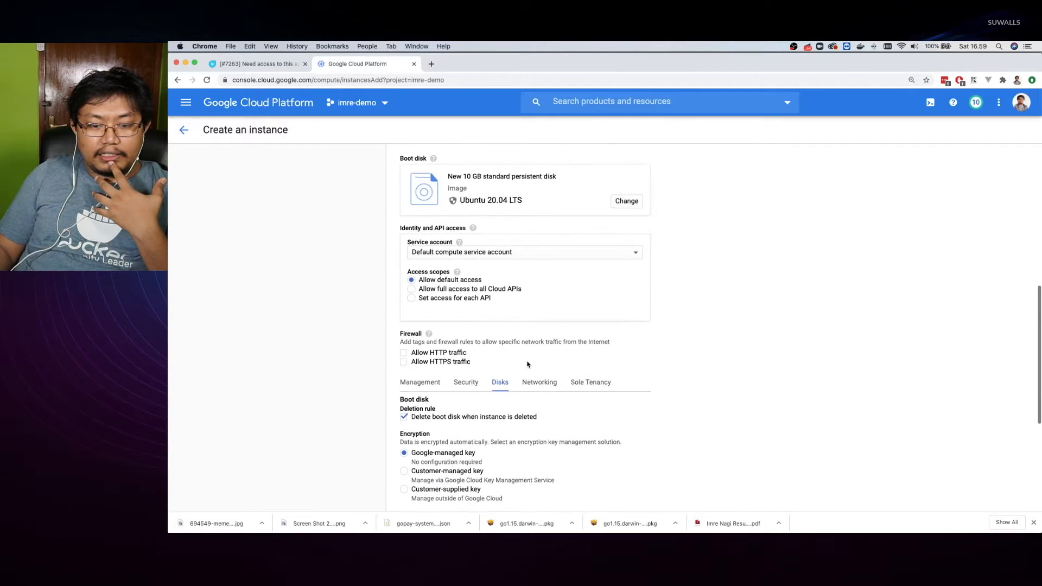
left_click(539, 369)
scroll(539, 369, "down", 3)
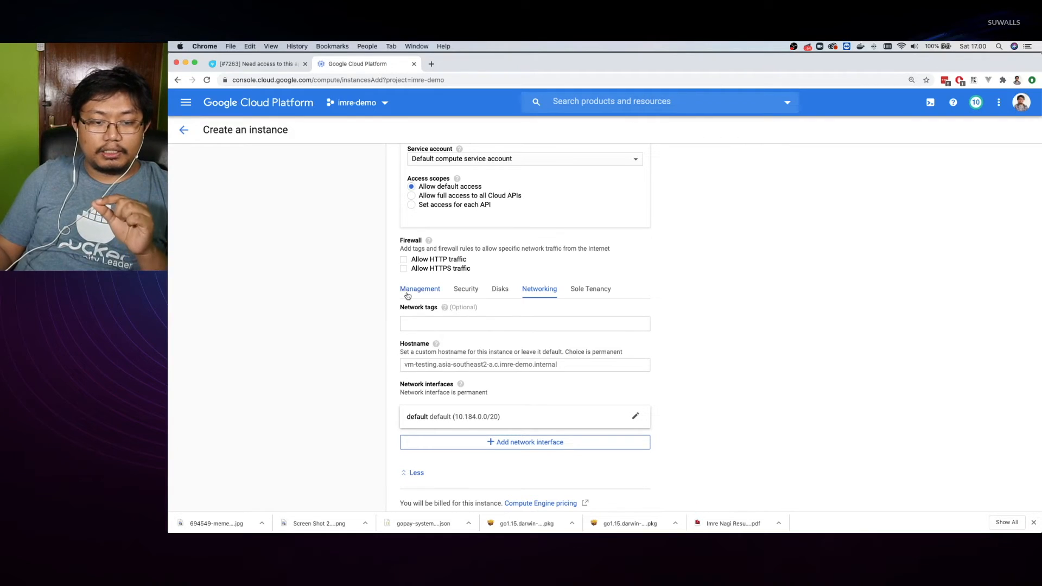
Step: Open the default network interface for editing and review its network and subnetwork choices, keeping the default network
left_click(459, 364)
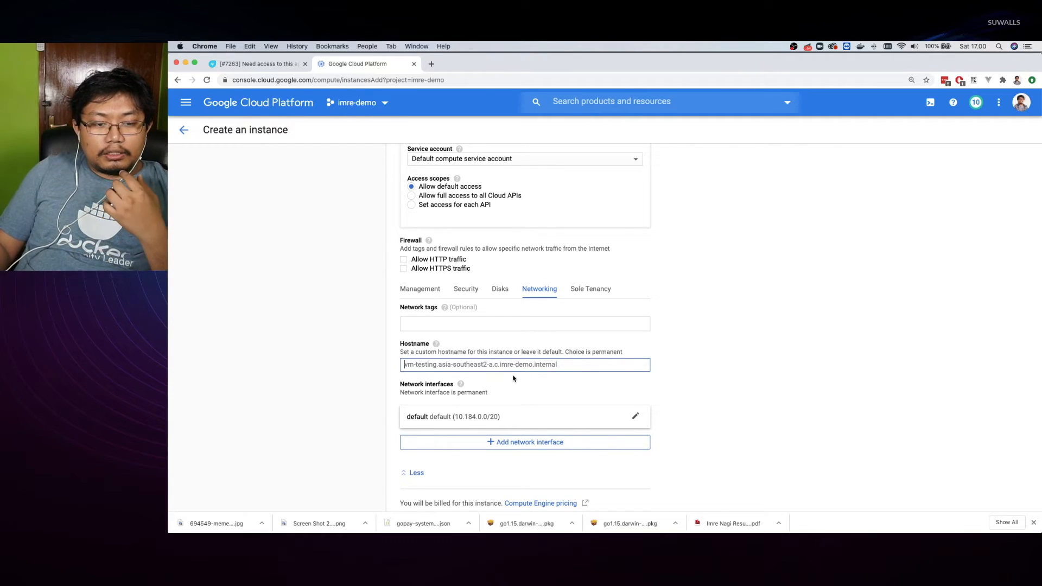
scroll(514, 378, "down", 2)
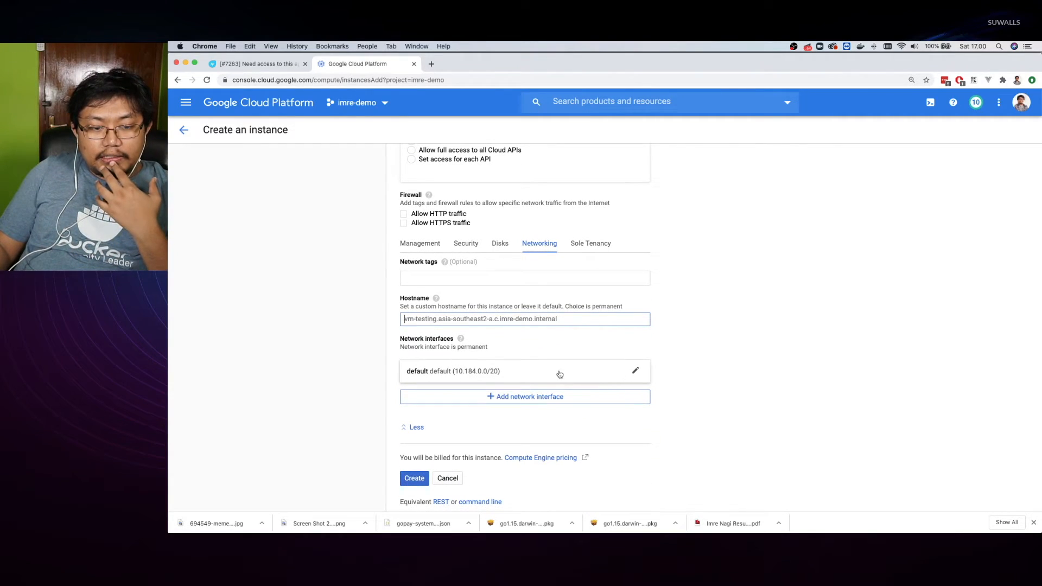
scroll(477, 379, "down", 1)
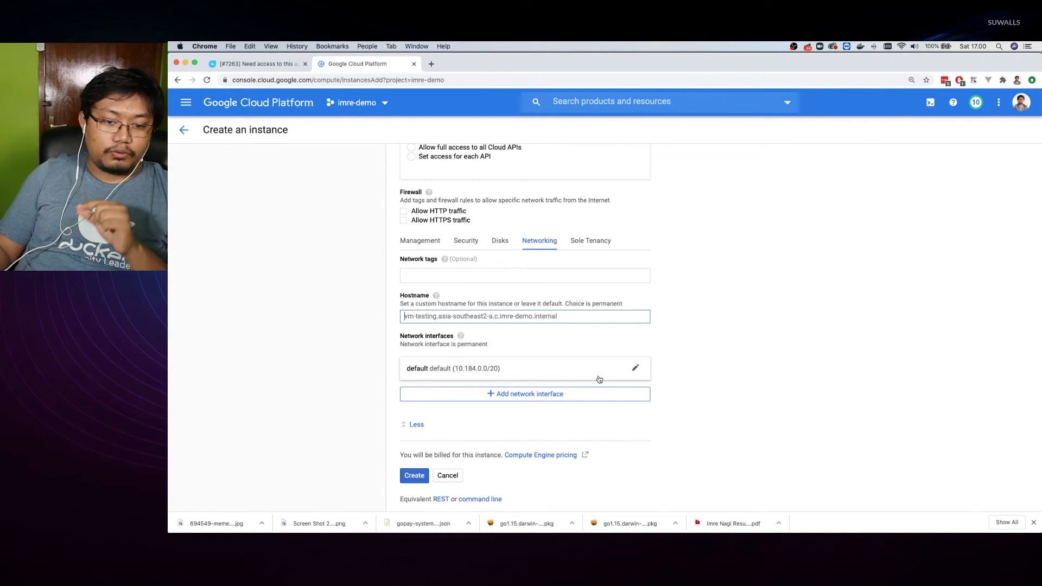
left_click(636, 368)
scroll(593, 389, "down", 3)
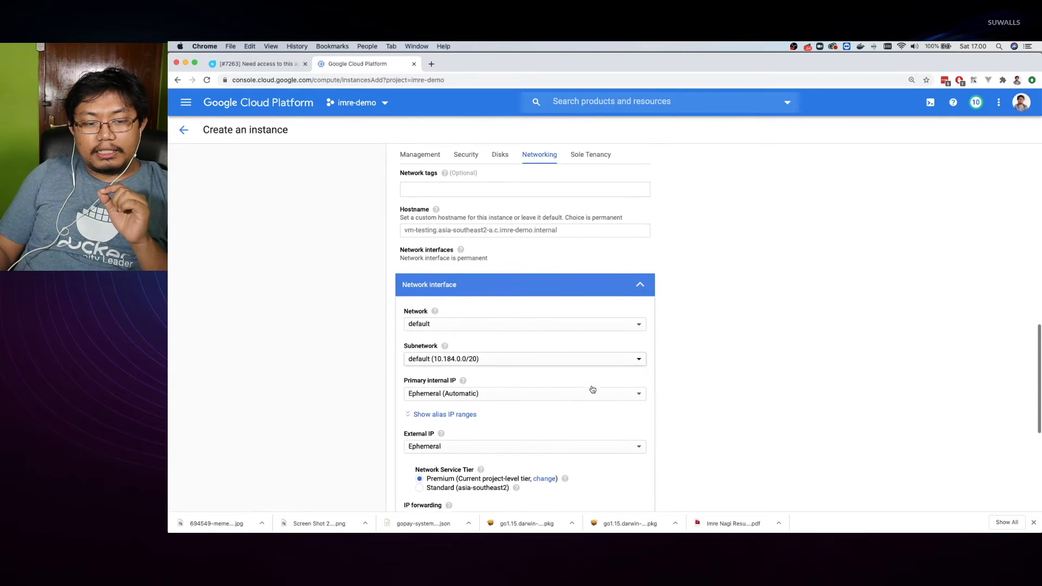
left_click(556, 325)
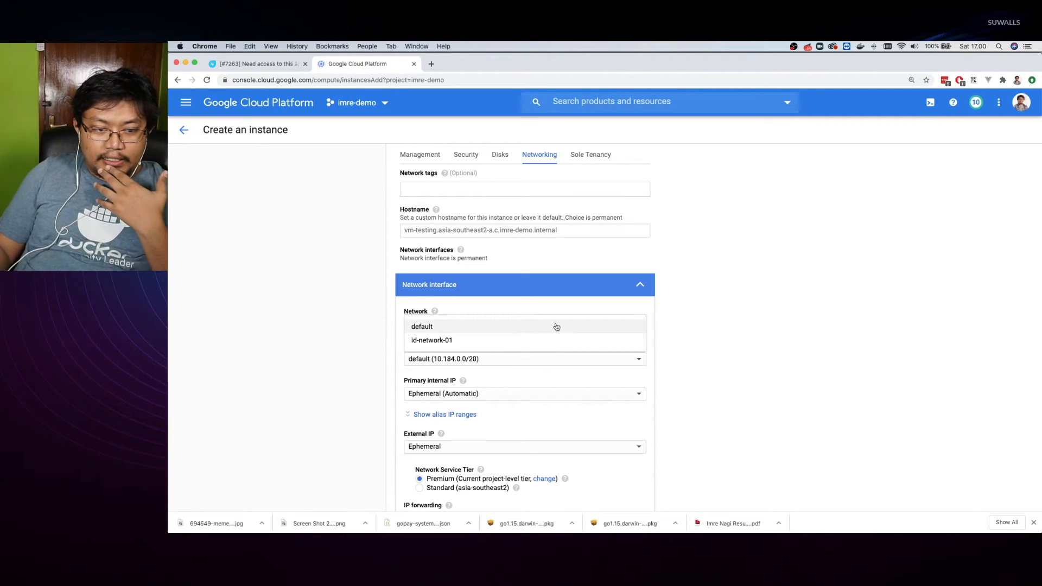
left_click(455, 341)
left_click(442, 360)
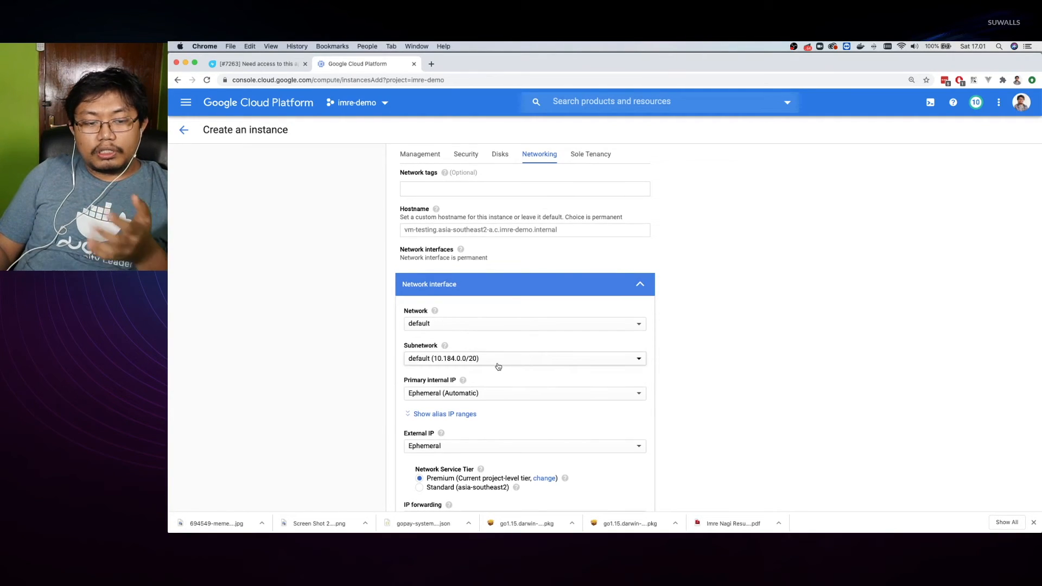
Step: Review the primary internal IP options for the network interface and keep Ephemeral (Automatic)
left_click(440, 394)
scroll(482, 396, "up", 1)
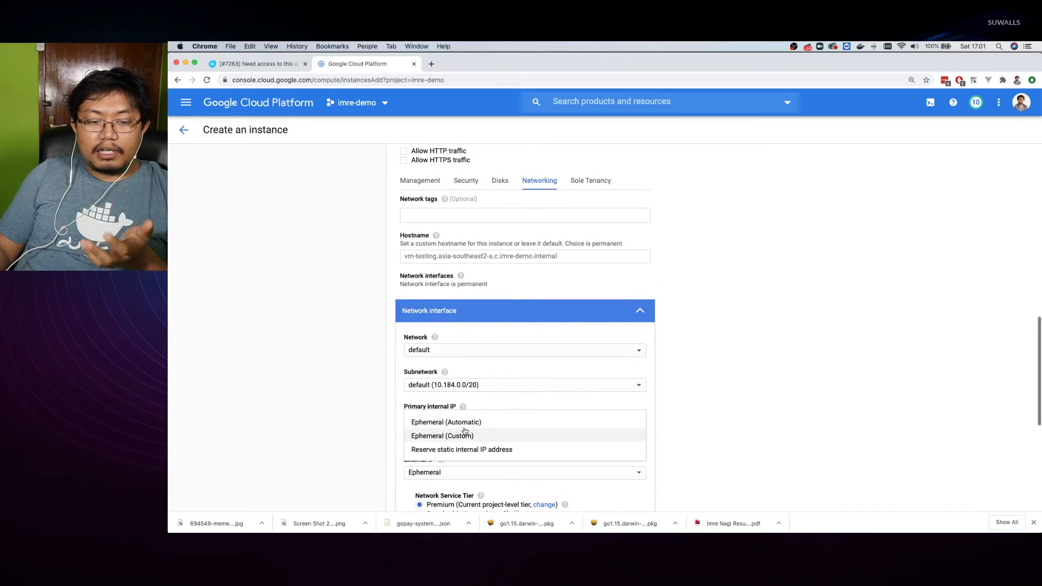
scroll(465, 431, "down", 1)
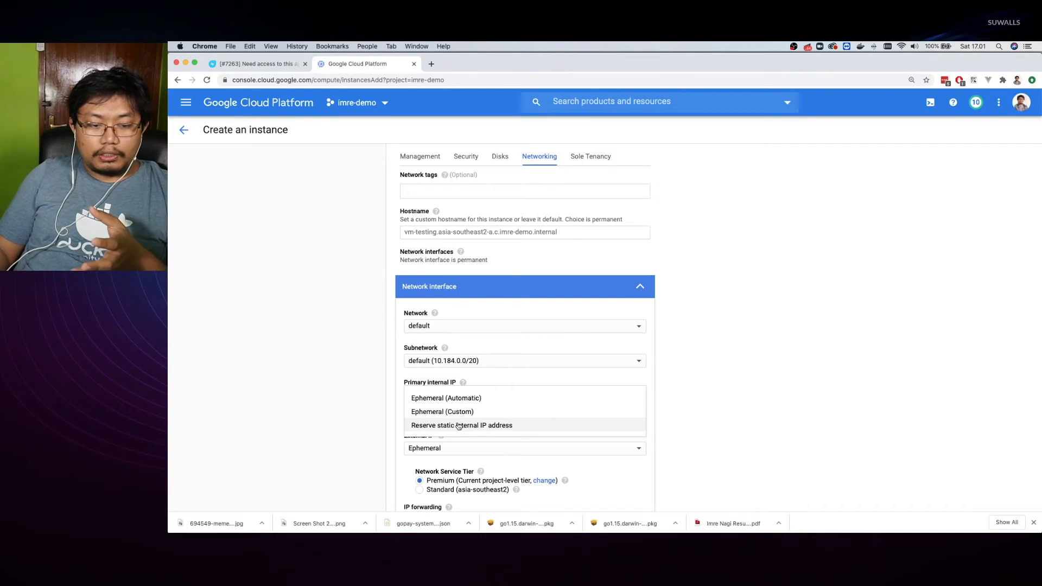
left_click(456, 398)
scroll(456, 392, "down", 2)
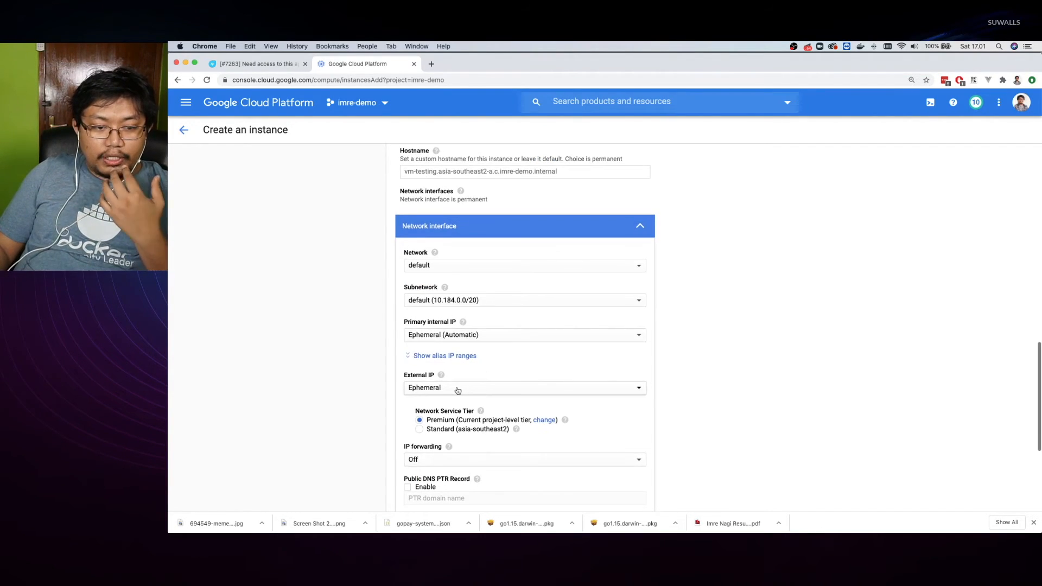
Step: Try None as the network interface's external IP and return it to Ephemeral
left_click(456, 392)
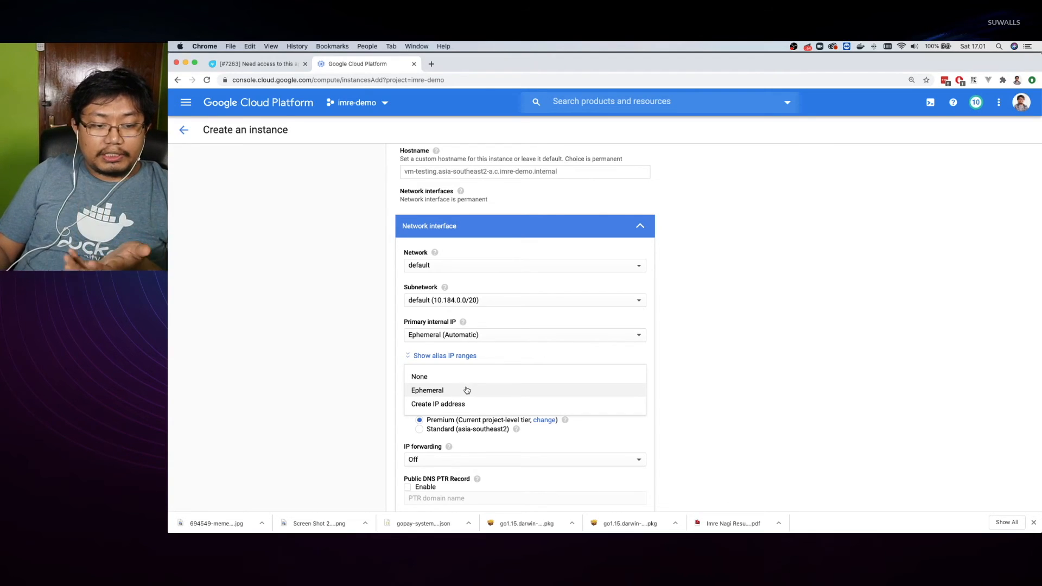
left_click(440, 378)
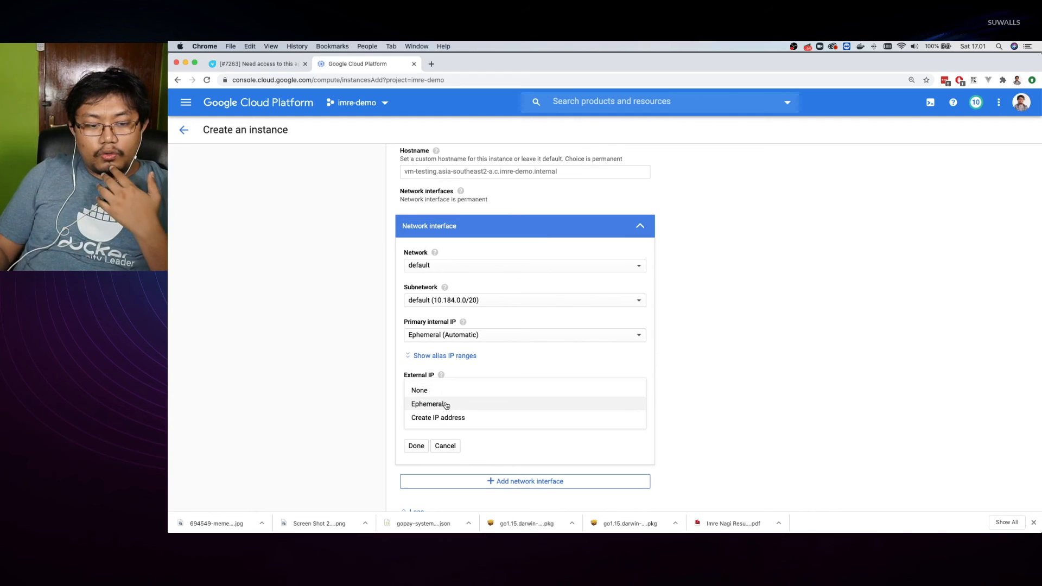
left_click(486, 401)
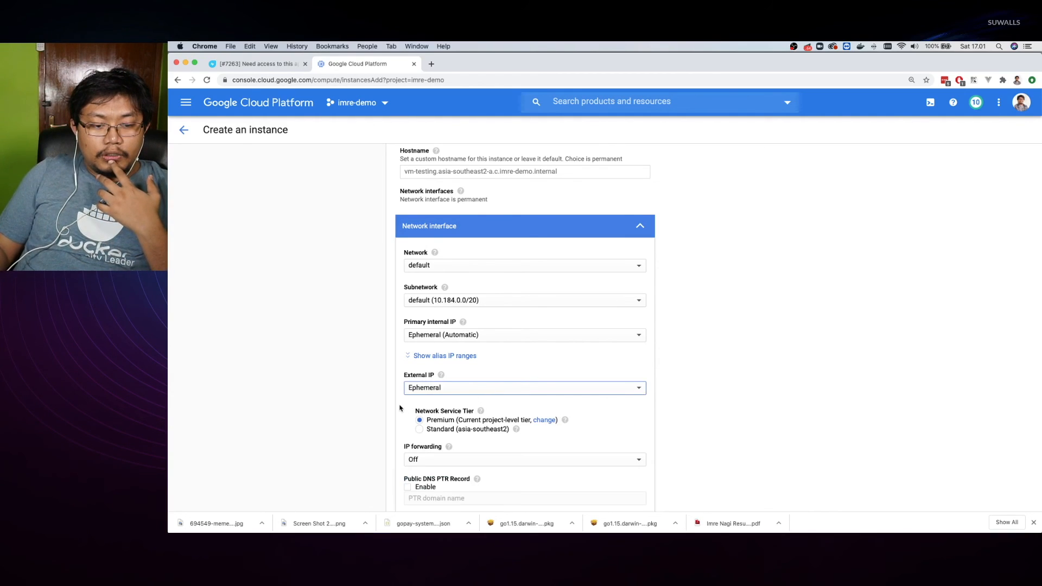
Step: Confirm the network interface configuration and create the VM instance
scroll(402, 408, "down", 5)
left_click(427, 360)
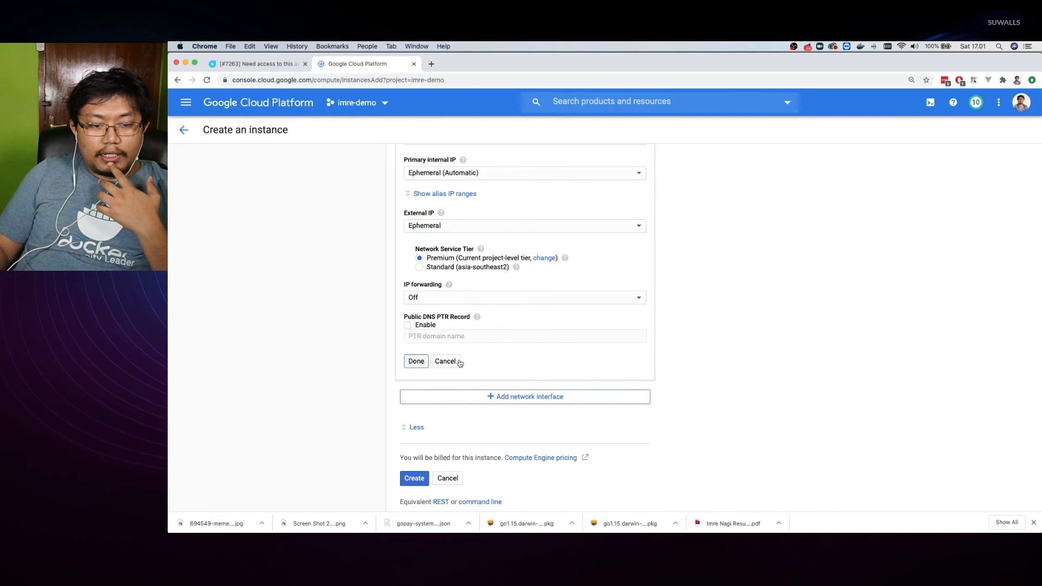
scroll(582, 355, "up", 2)
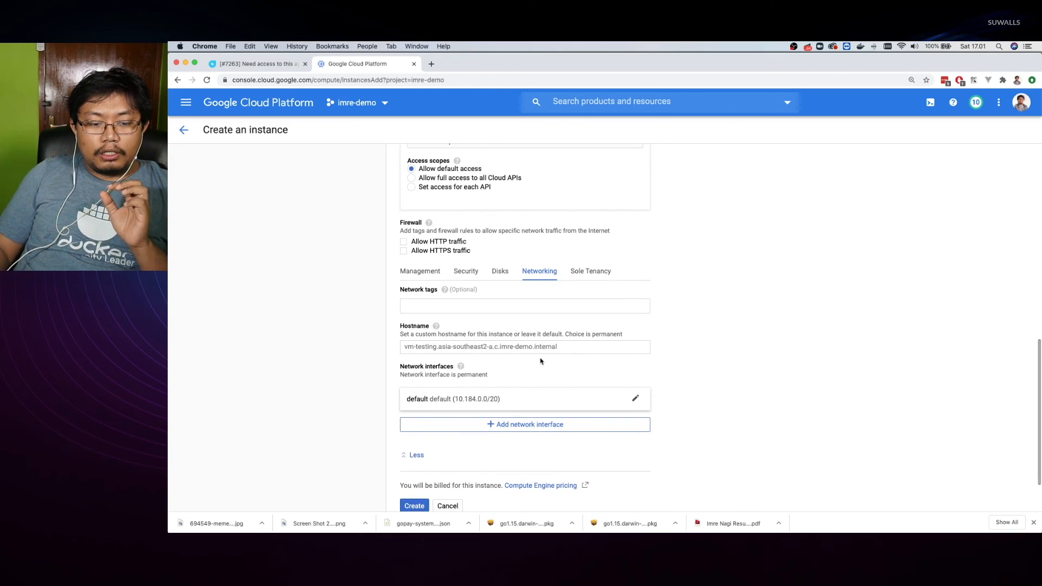
scroll(543, 359, "down", 2)
left_click(414, 443)
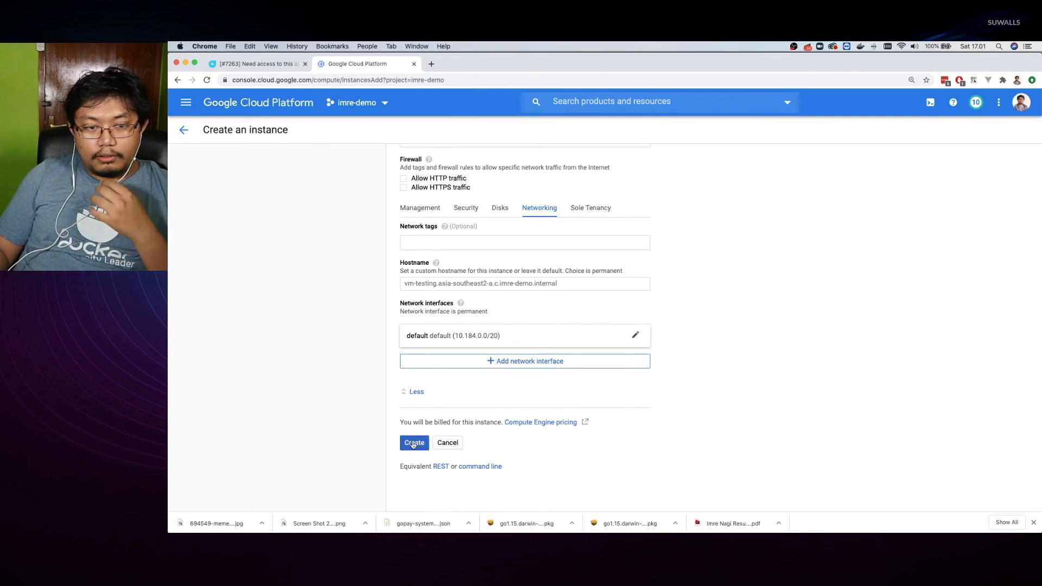